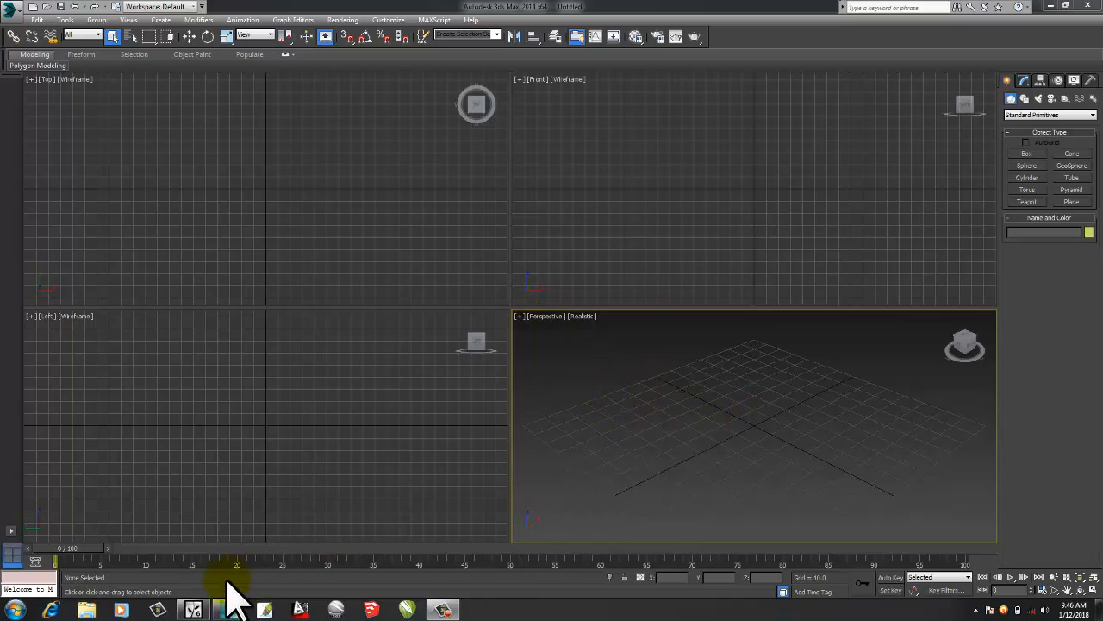
pyautogui.click(193, 607)
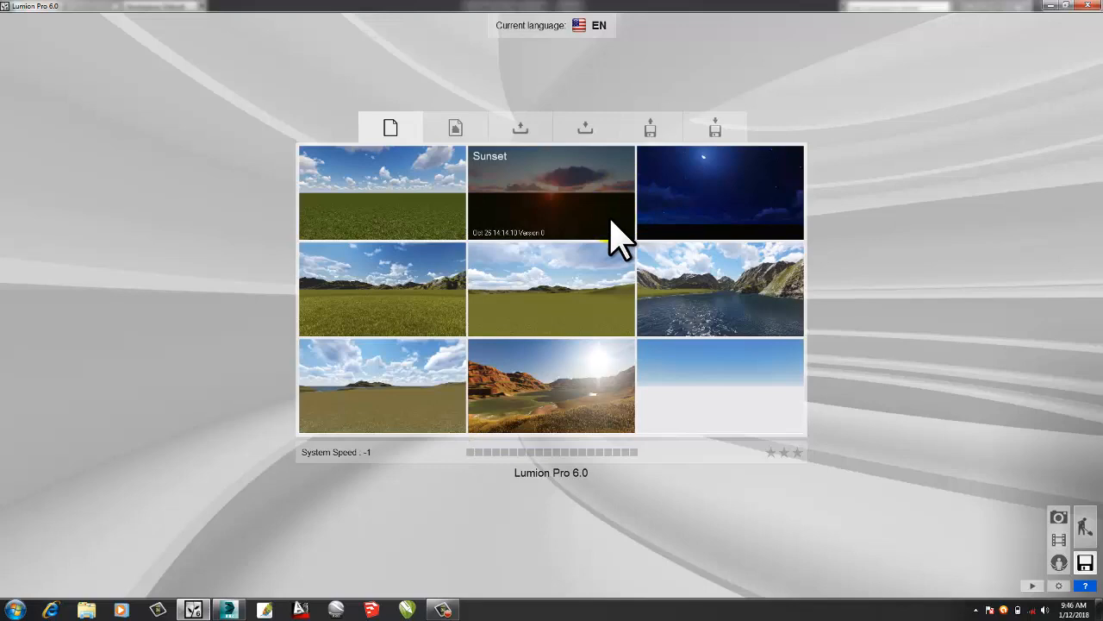
pyautogui.click(1049, 6)
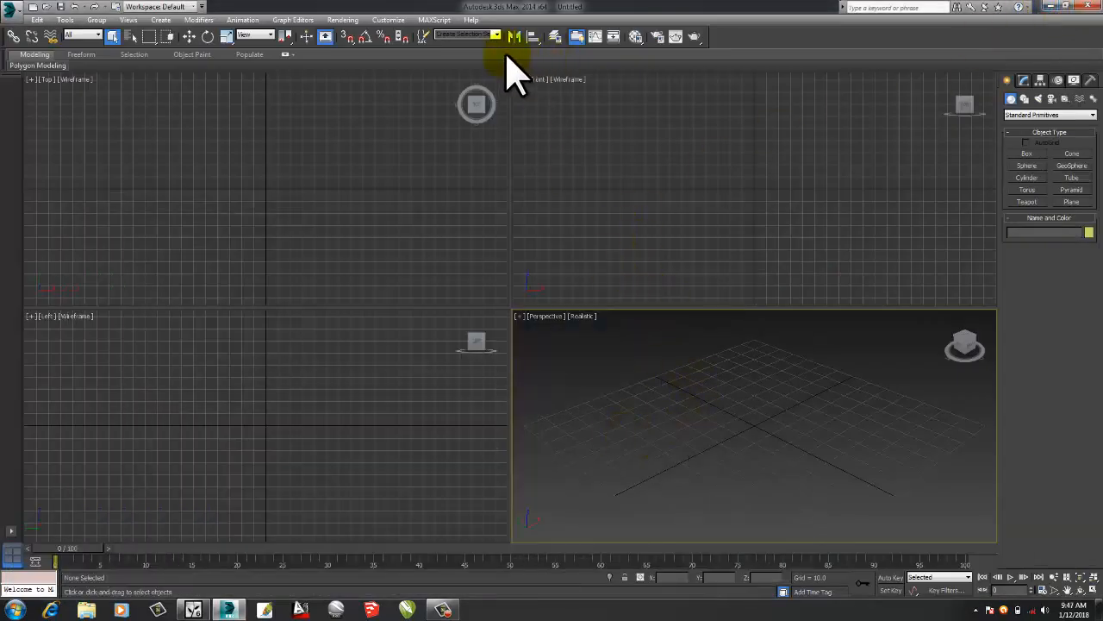
# Create a new layer named 1 in the layer manager.
pyautogui.click(556, 38)
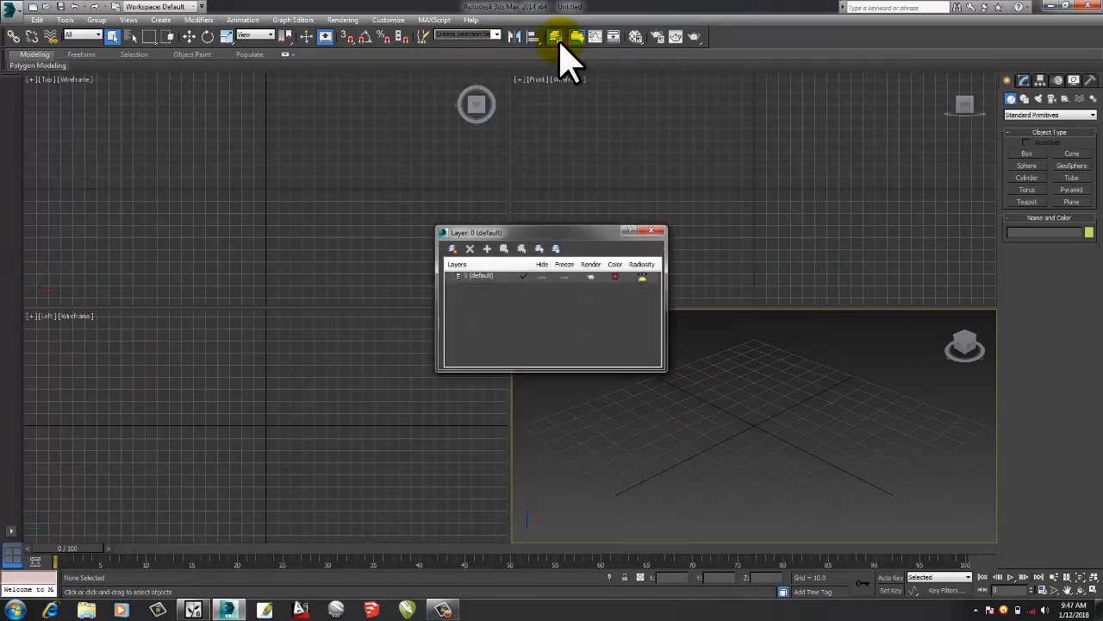
pyautogui.click(453, 249)
pyautogui.click(495, 287)
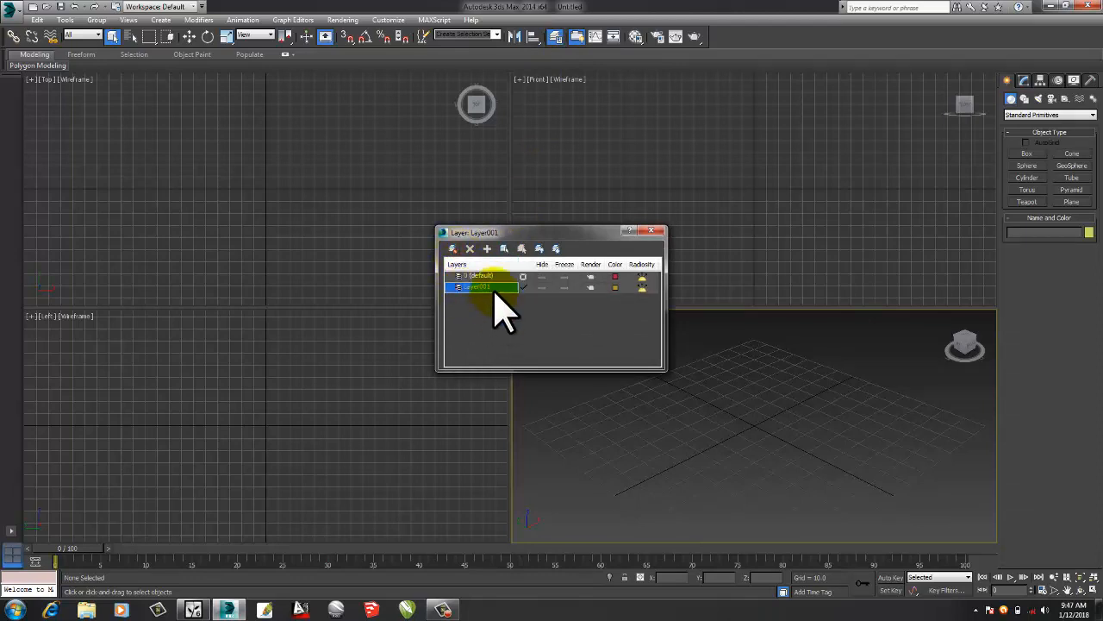
pyautogui.click(653, 233)
# Create a teapot with a radius of about 20.9 in the Perspective view and set its segments to 12.
pyautogui.click(1027, 201)
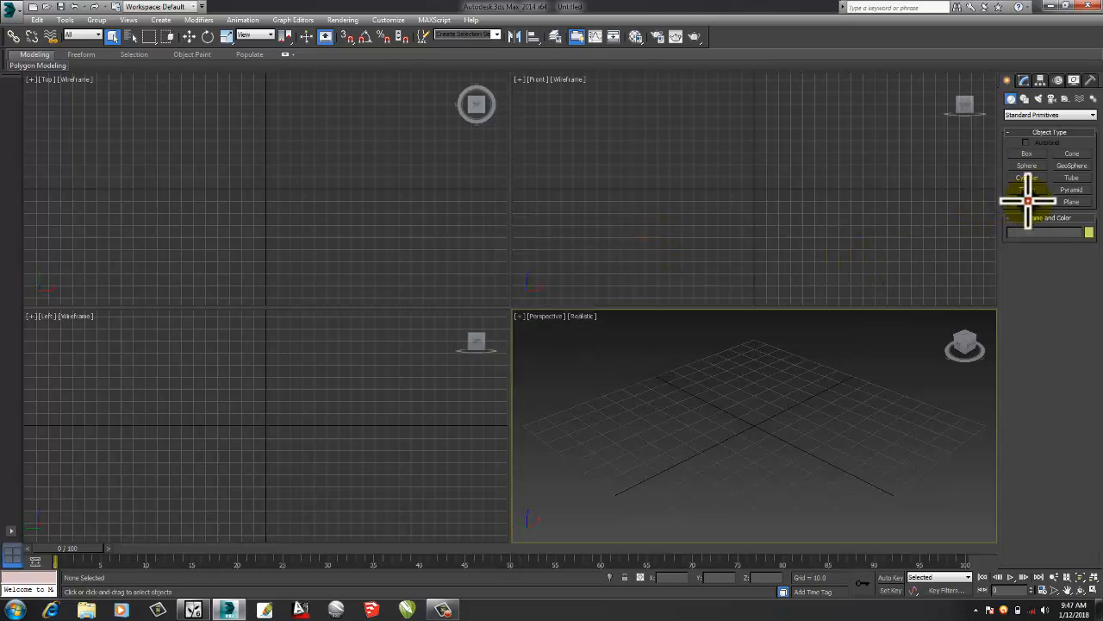
pyautogui.moveTo(606, 443); pyautogui.dragTo(627, 458)
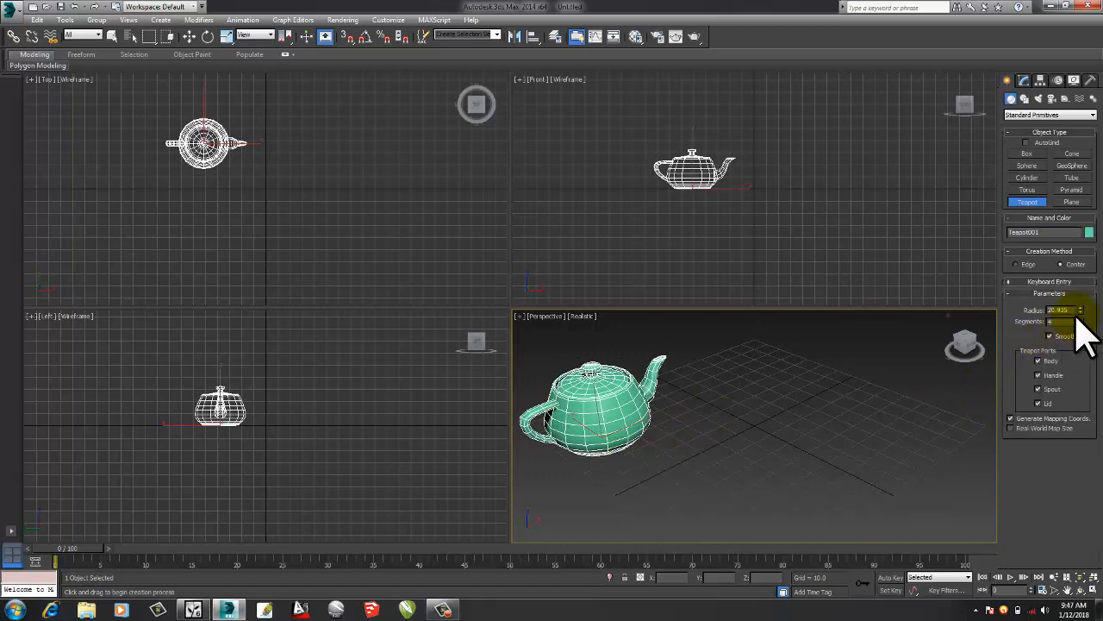
pyautogui.moveTo(1080, 322); pyautogui.dragTo(1068, 274)
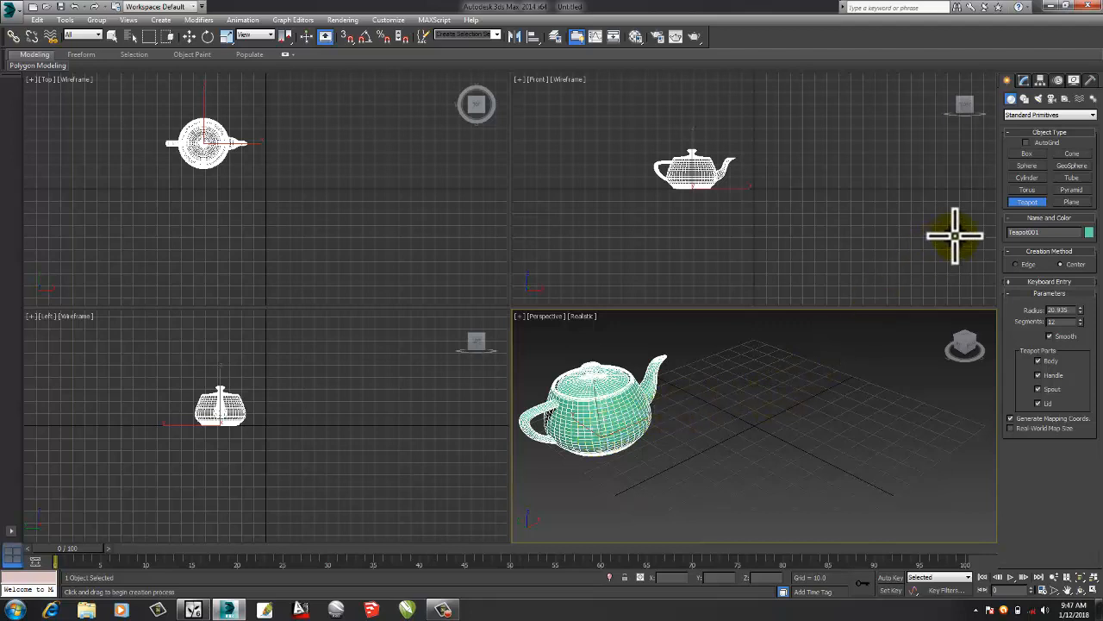
# Create another layer named 2 in the layer manager.
pyautogui.click(556, 37)
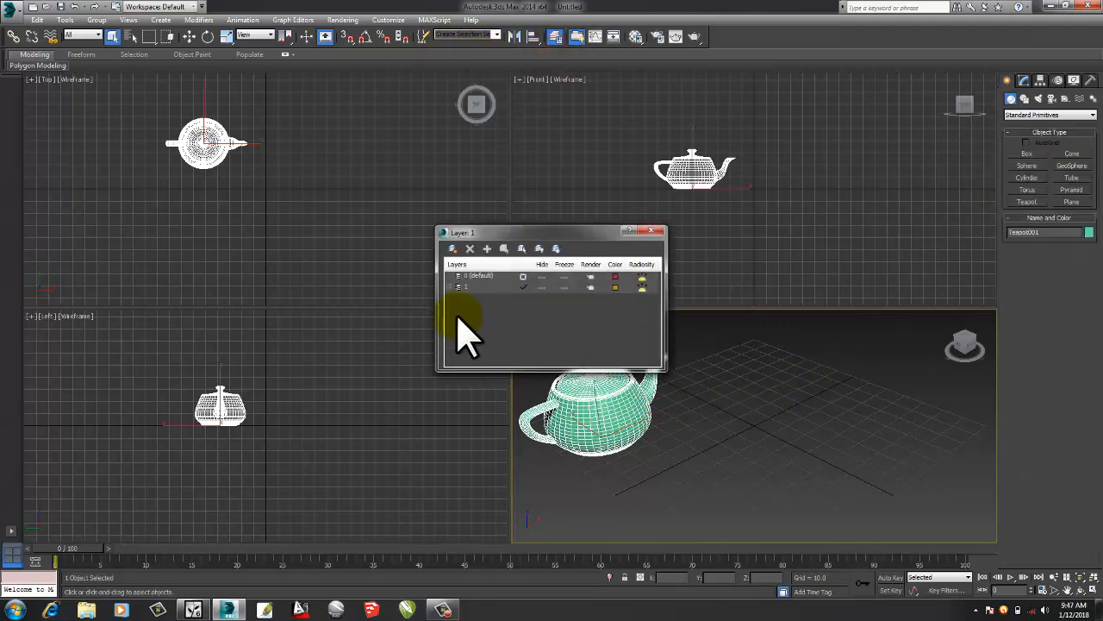
pyautogui.click(452, 248)
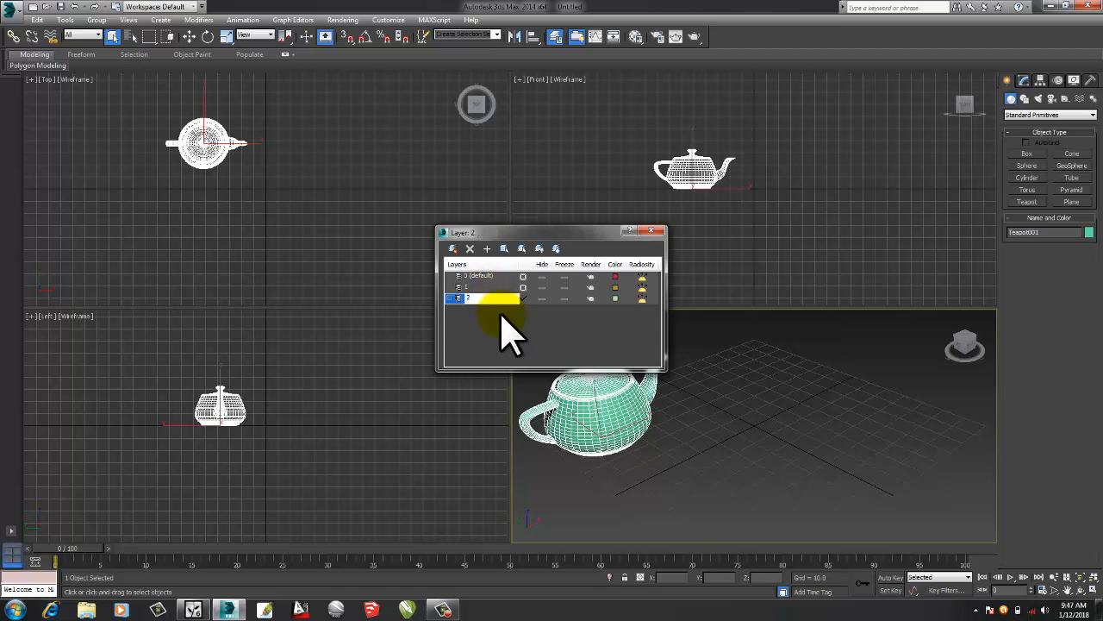
pyautogui.write('2')
pyautogui.click(649, 229)
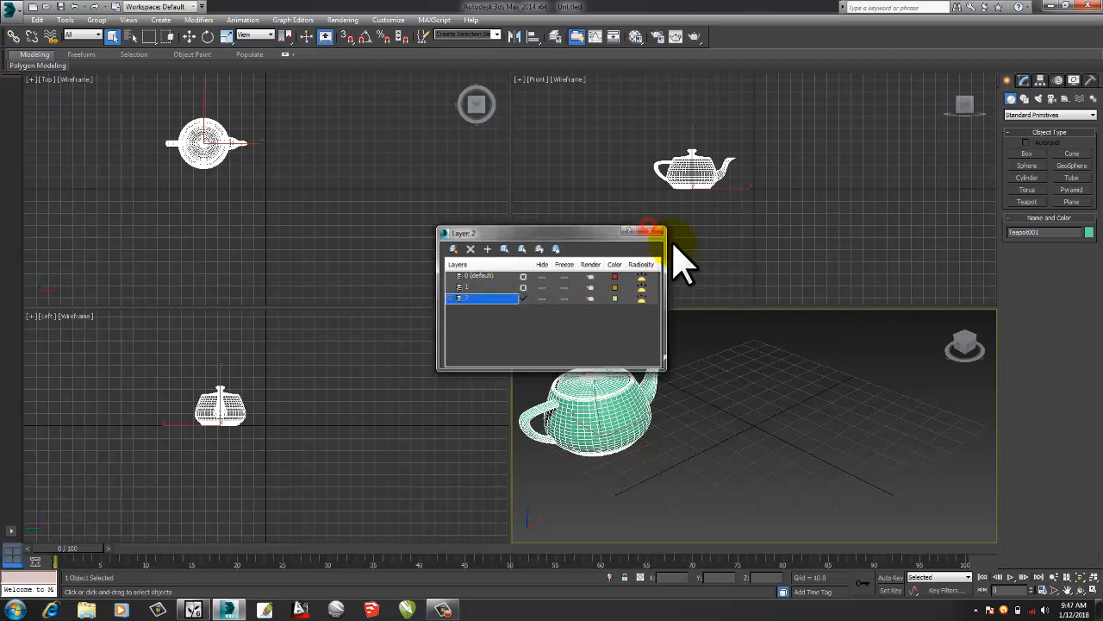
# Create a wall-like box beside the teapot, about 113.8 long, 7.6 wide and 35 high.
pyautogui.click(1028, 153)
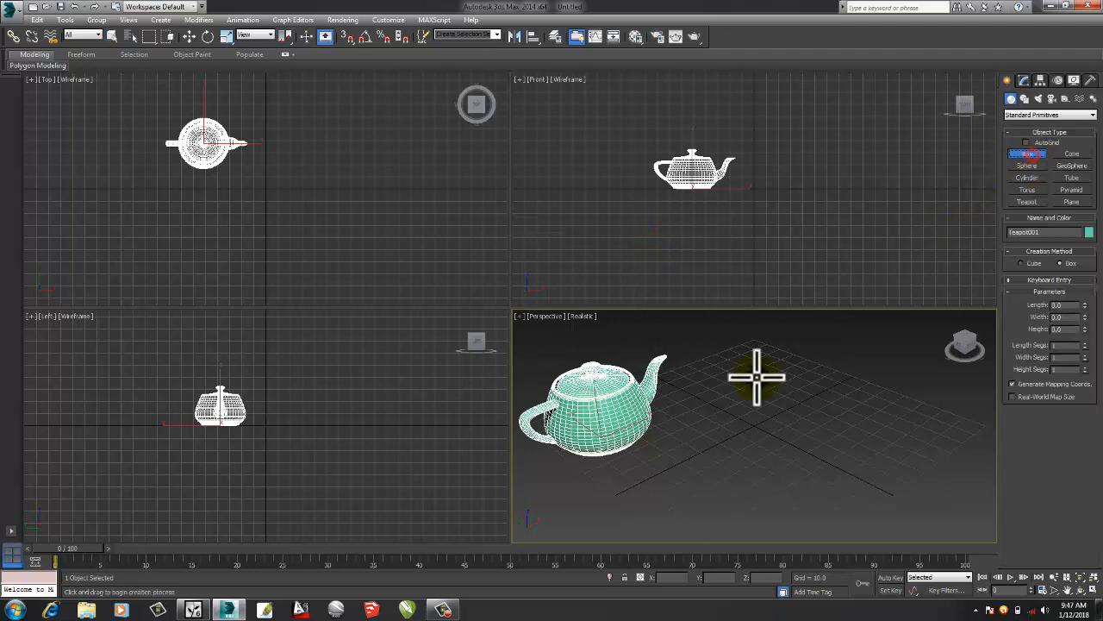
pyautogui.moveTo(730, 365); pyautogui.dragTo(919, 449)
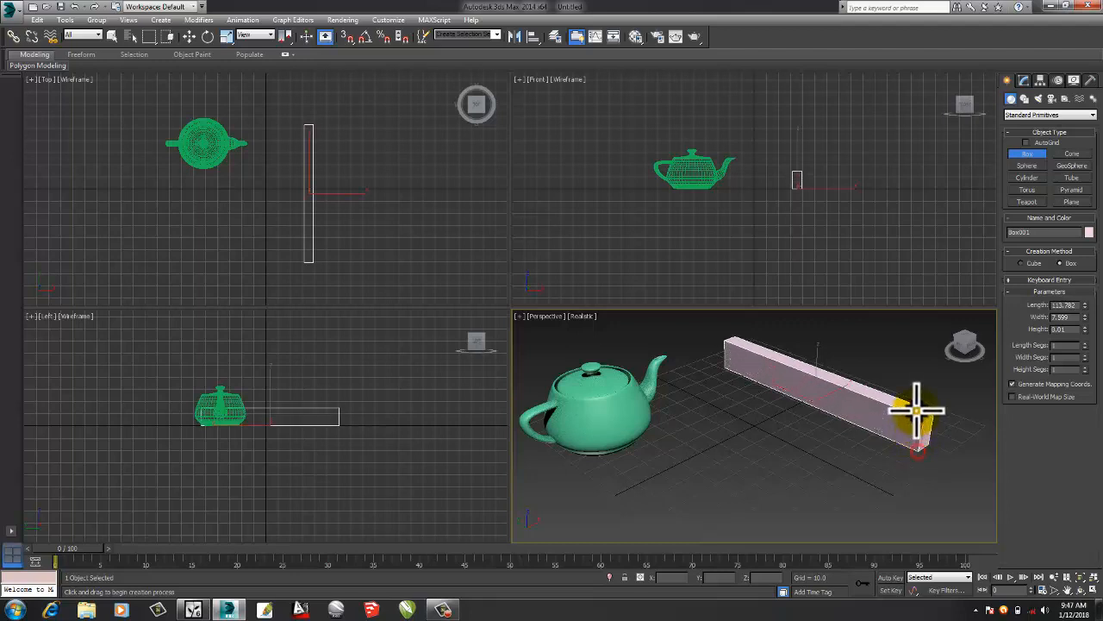
pyautogui.click(916, 382)
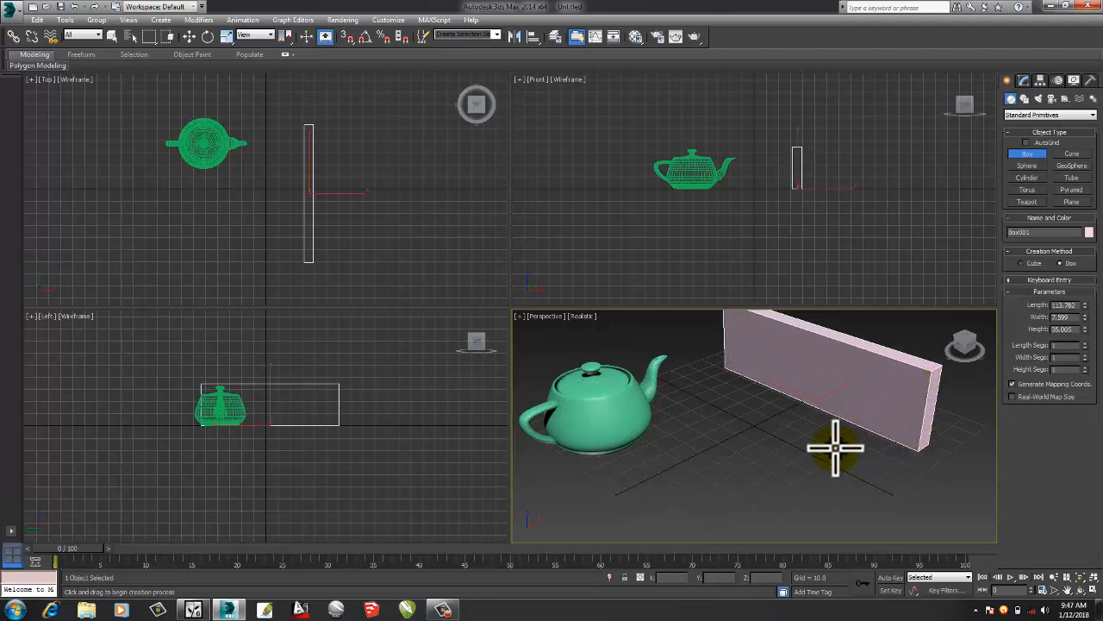
# Create a tube between the teapot and the box with radii of about 14.5 and 8.1 and a height of about 30.2.
pyautogui.click(1073, 179)
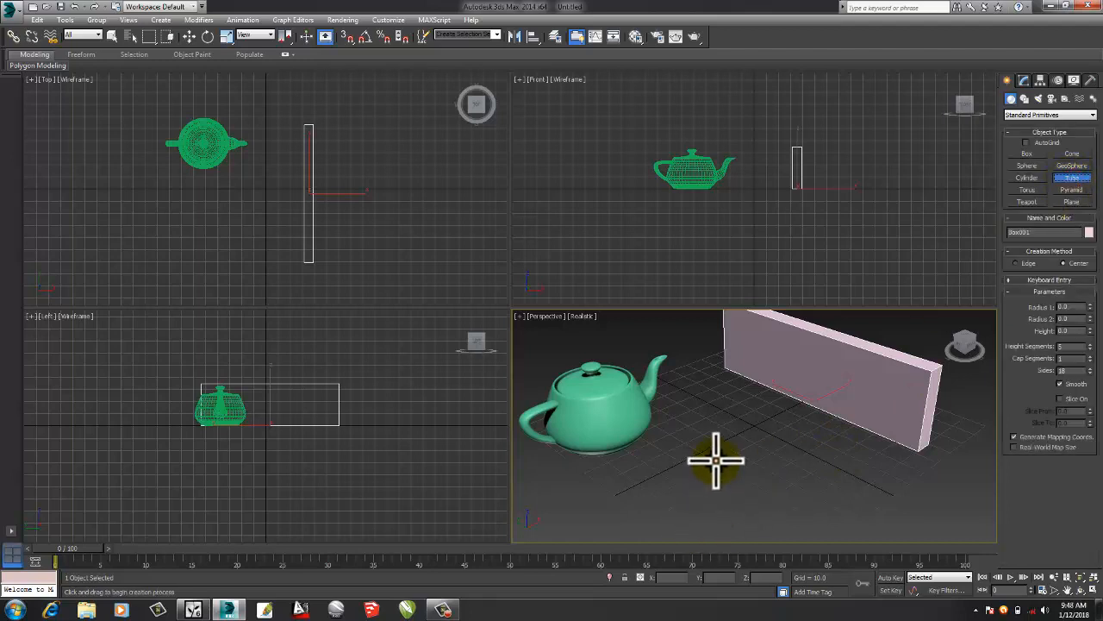
pyautogui.moveTo(715, 461); pyautogui.dragTo(730, 475)
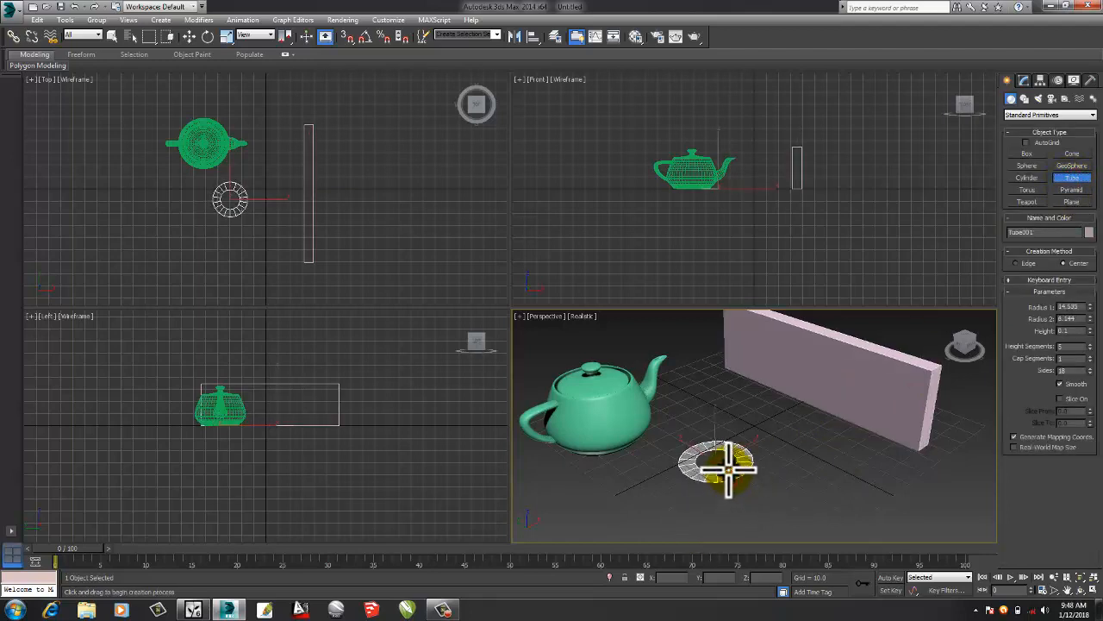
pyautogui.click(728, 469)
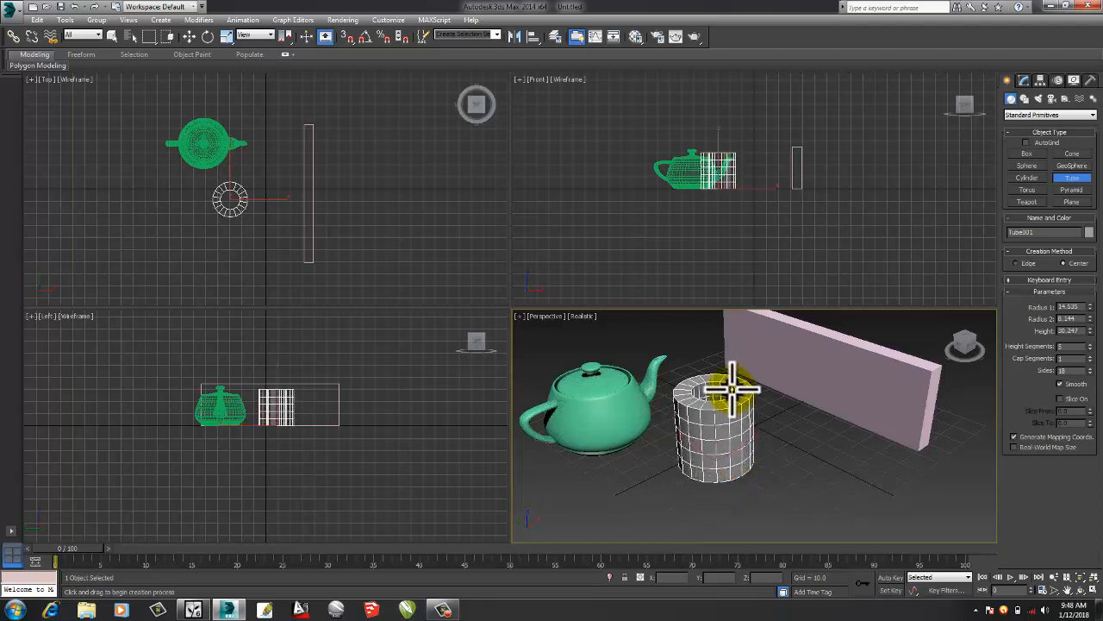
pyautogui.click(733, 390)
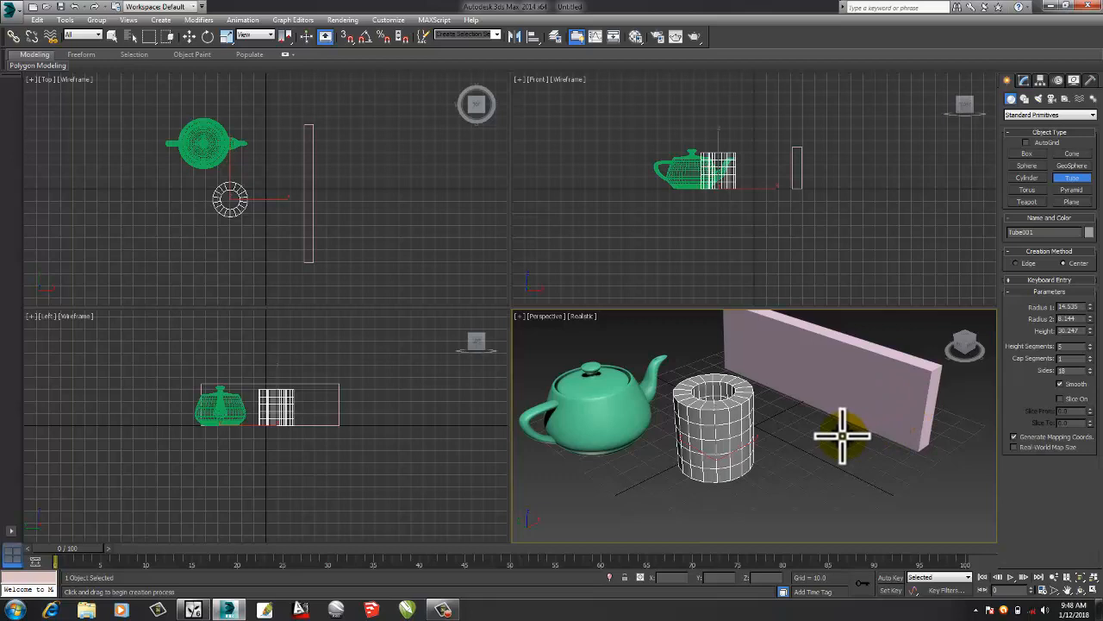
pyautogui.moveTo(831, 442); pyautogui.dragTo(843, 469, button='middle')
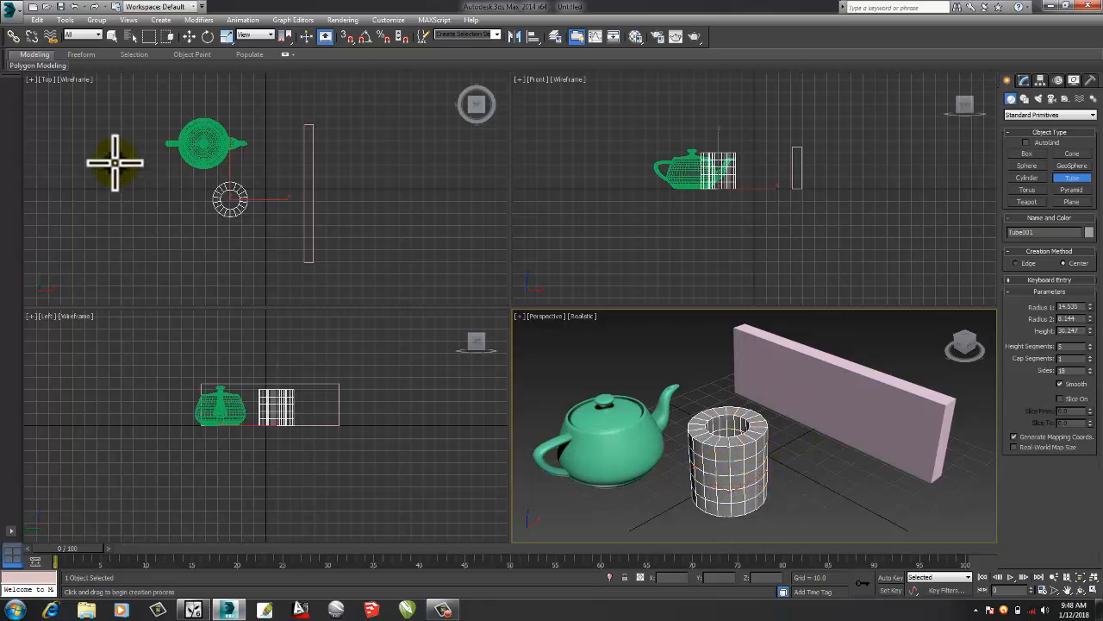
# Export the whole scene to the Desktop as an Autodesk Collada (*.DAE) file named models.
pyautogui.click(14, 17)
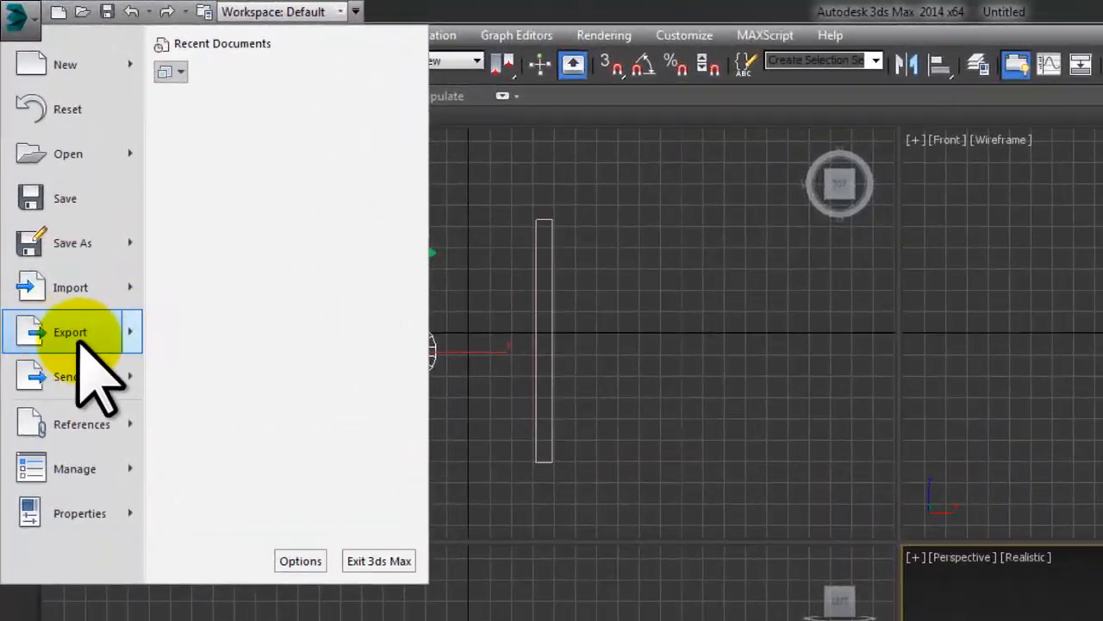
pyautogui.moveTo(132, 329)
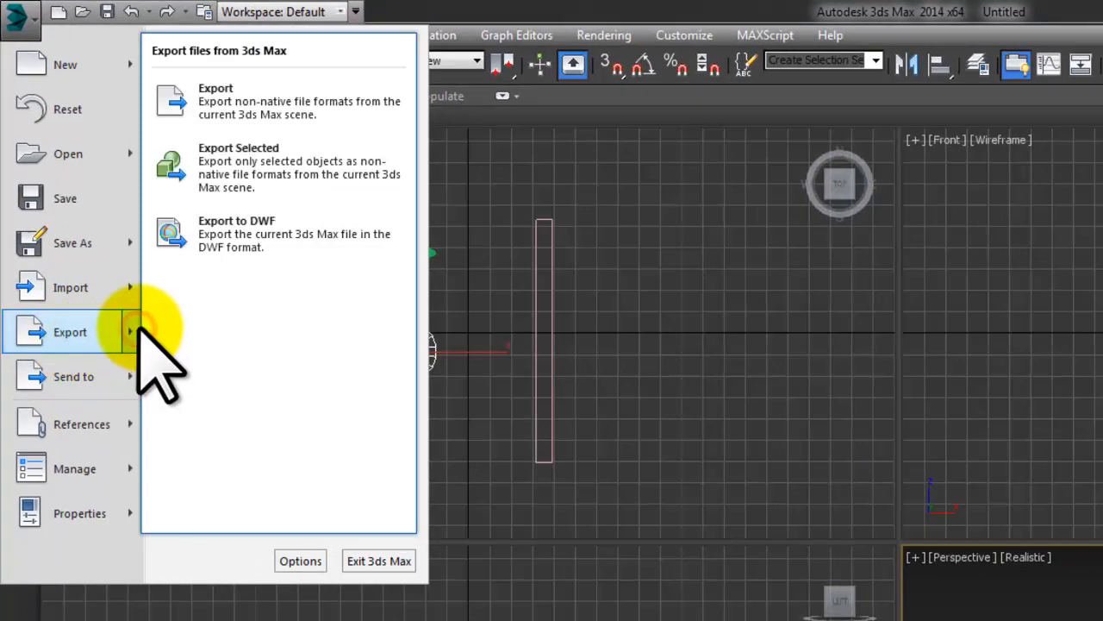
pyautogui.click(234, 96)
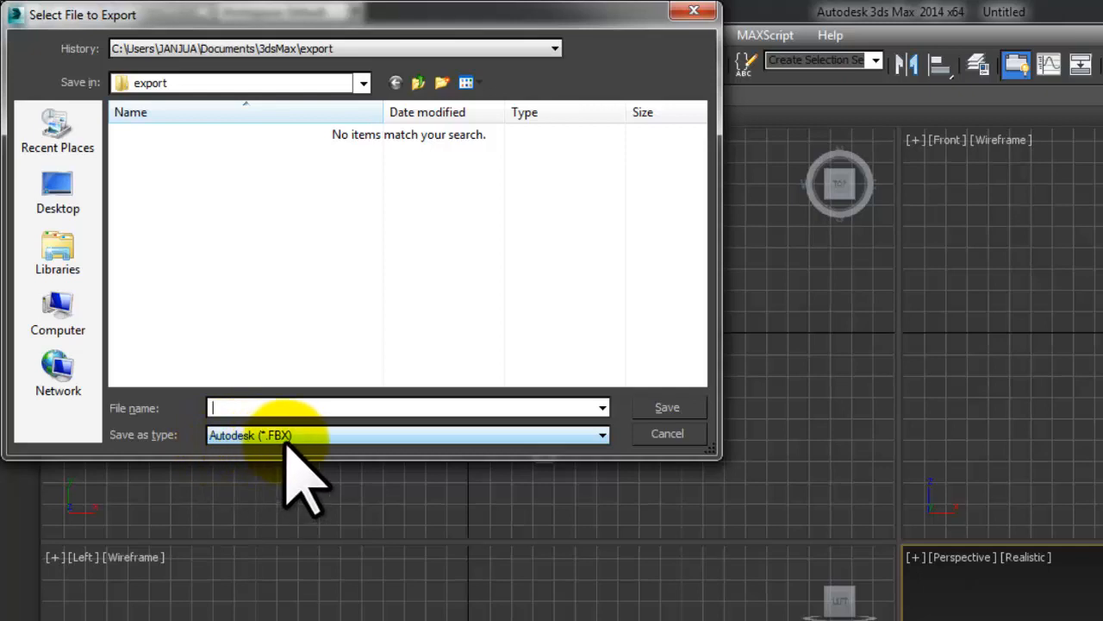
pyautogui.click(312, 436)
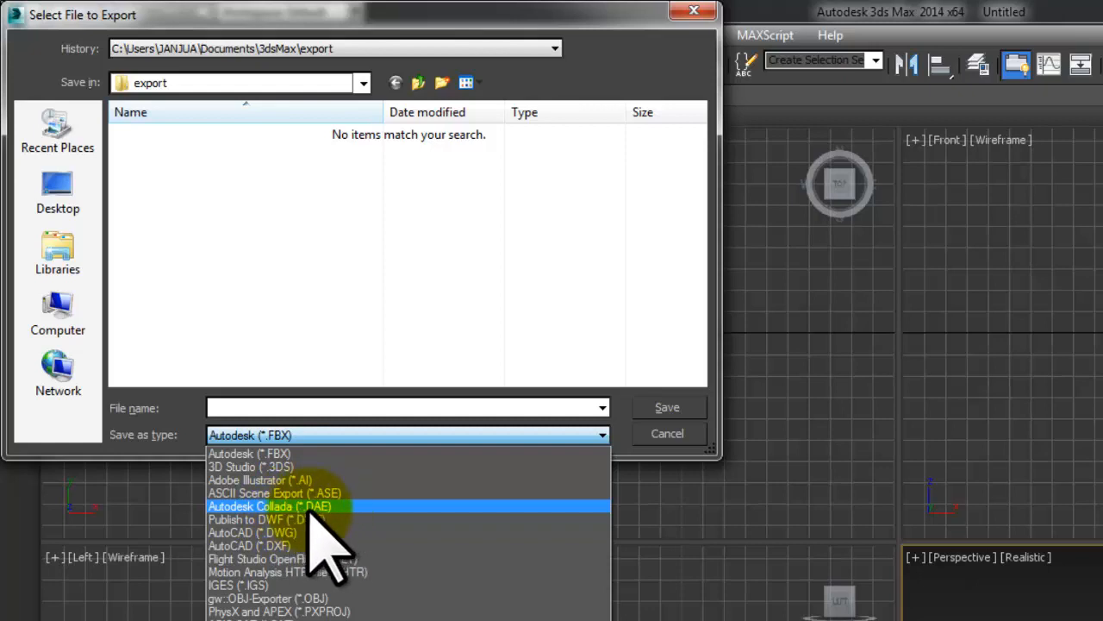
pyautogui.click(301, 507)
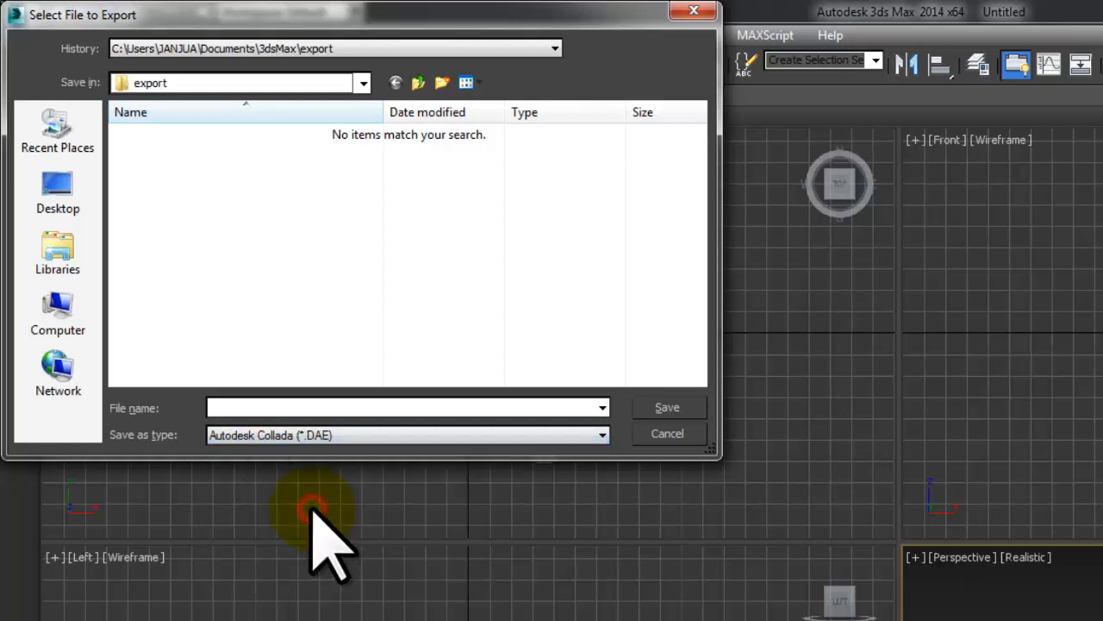
pyautogui.click(256, 405)
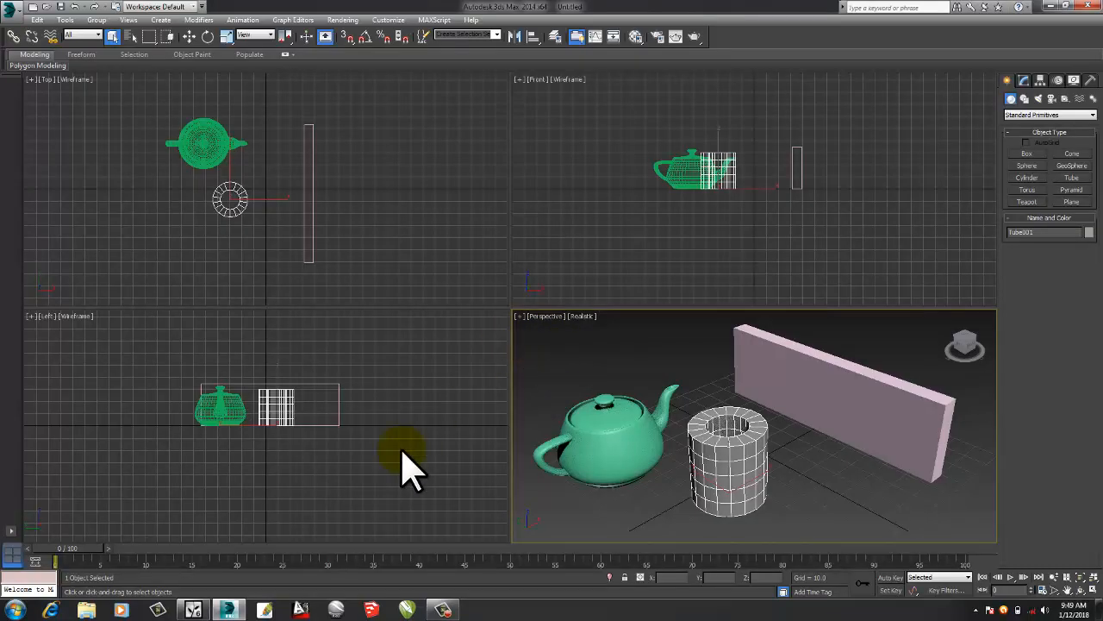
# Switch to Lumion and start a new scene from the flat grass preset with a cloudy blue sky.
pyautogui.click(197, 610)
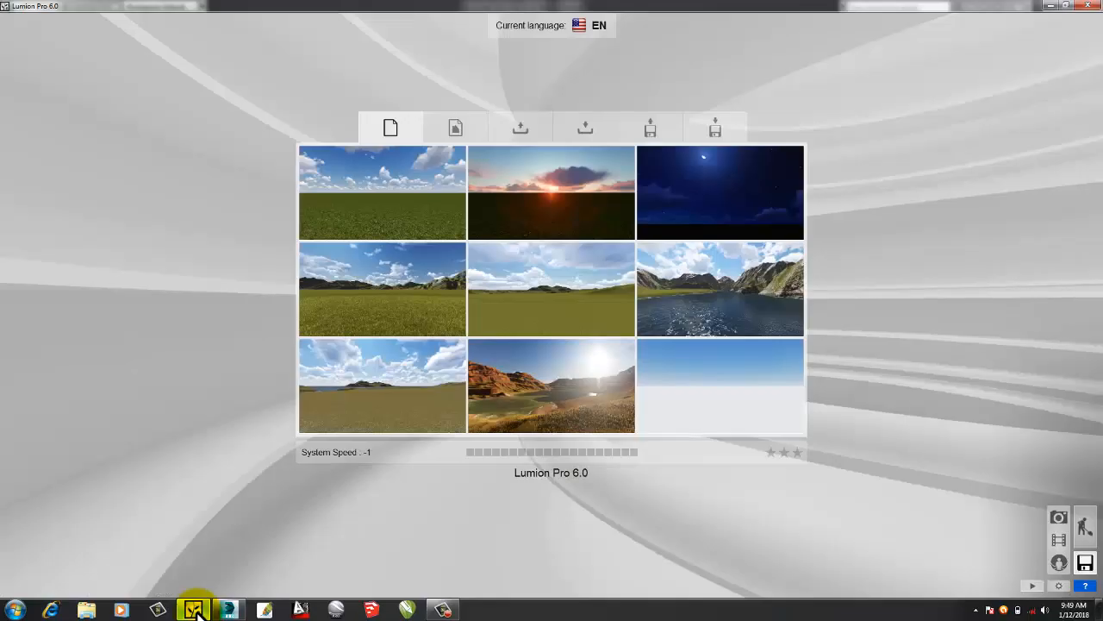
pyautogui.click(385, 185)
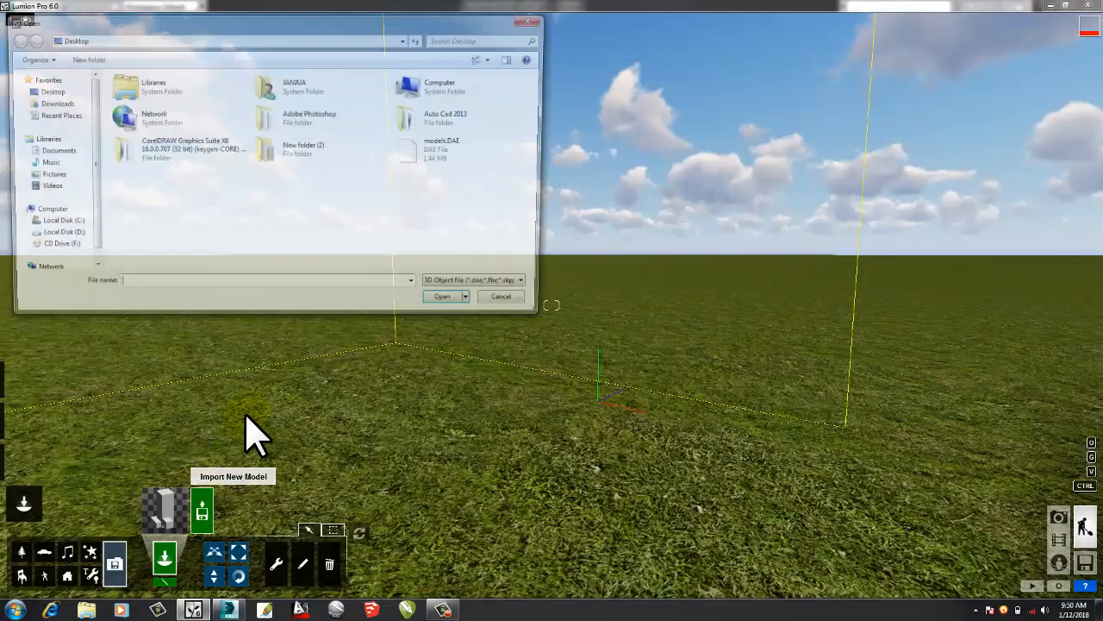
# Import models.DAE from the Desktop and place the model on the grass.
pyautogui.click(443, 155)
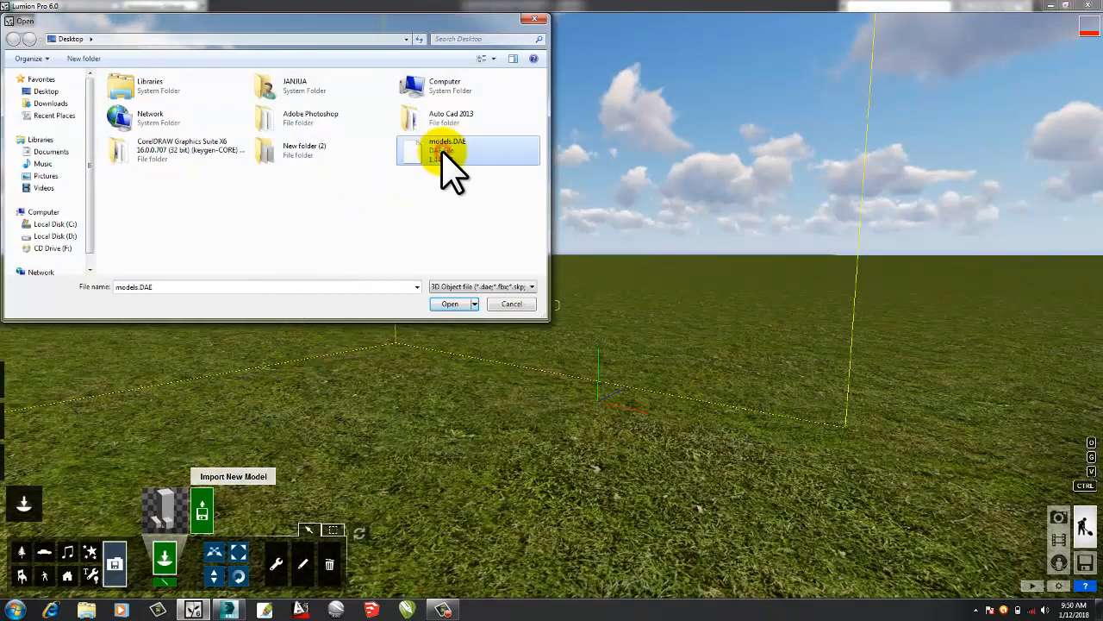
pyautogui.click(448, 304)
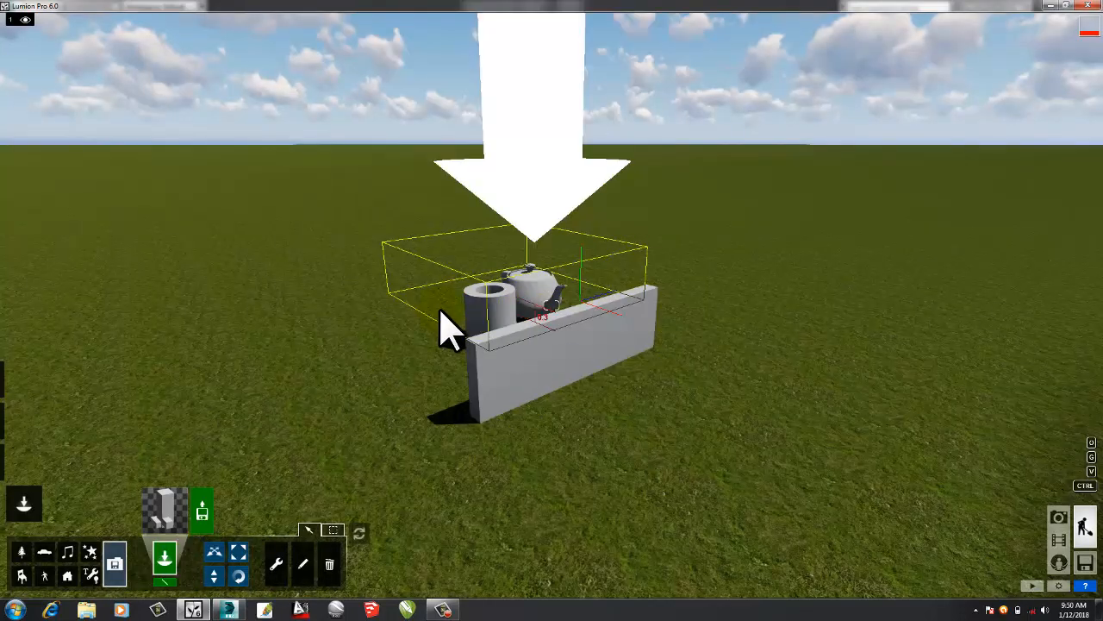
pyautogui.press('a')
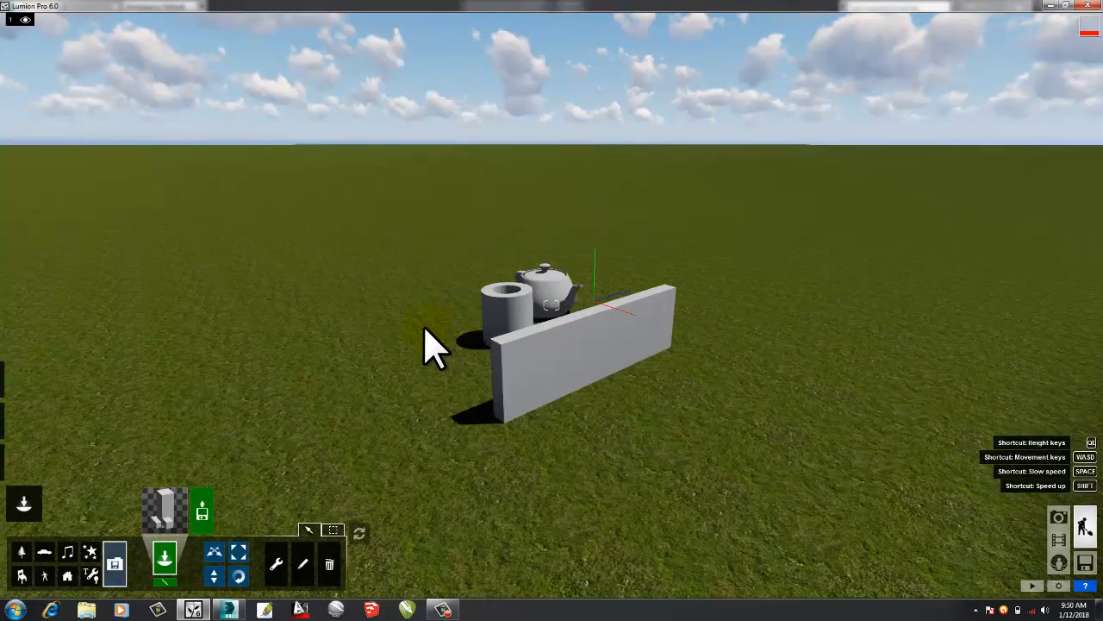
# Apply the outdoor brick material Bricks 001 1024 to the box wall and save the material change.
pyautogui.moveTo(428, 325); pyautogui.dragTo(426, 330, button='right')
pyautogui.press('a')
pyautogui.press('a')
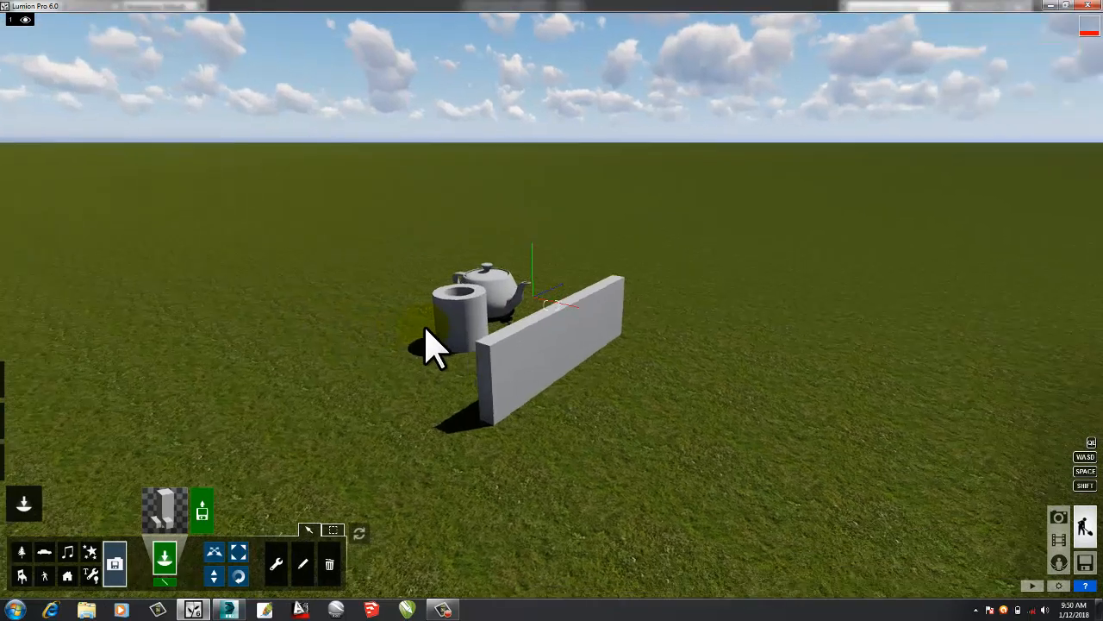
pyautogui.press('a')
pyautogui.moveTo(439, 344); pyautogui.dragTo(431, 173, button='right')
pyautogui.press('a')
pyautogui.press('a')
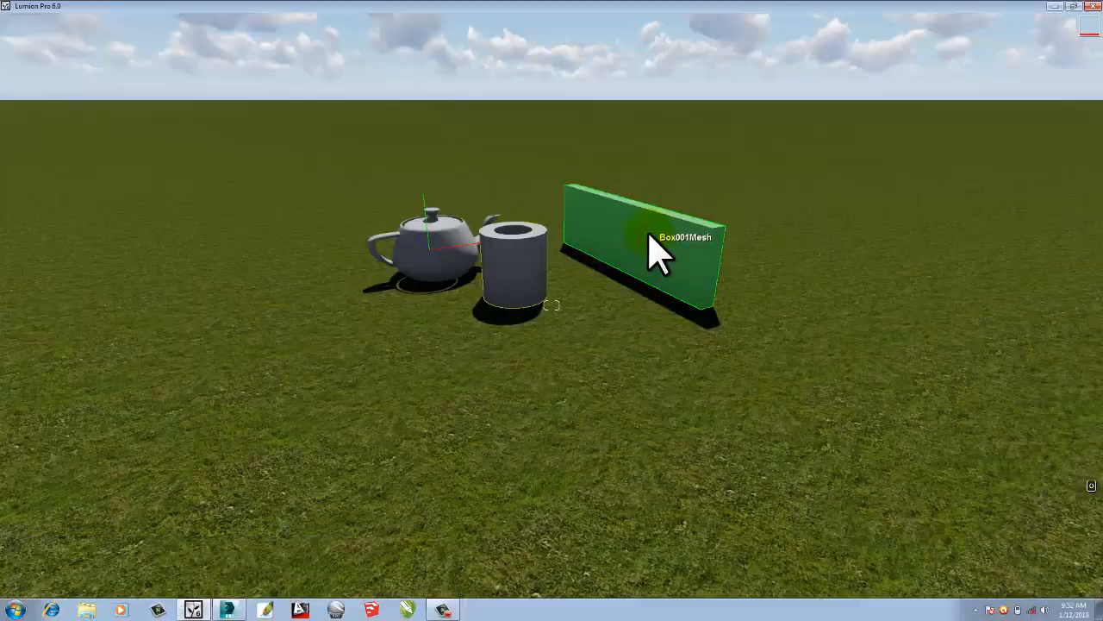
pyautogui.click(653, 249)
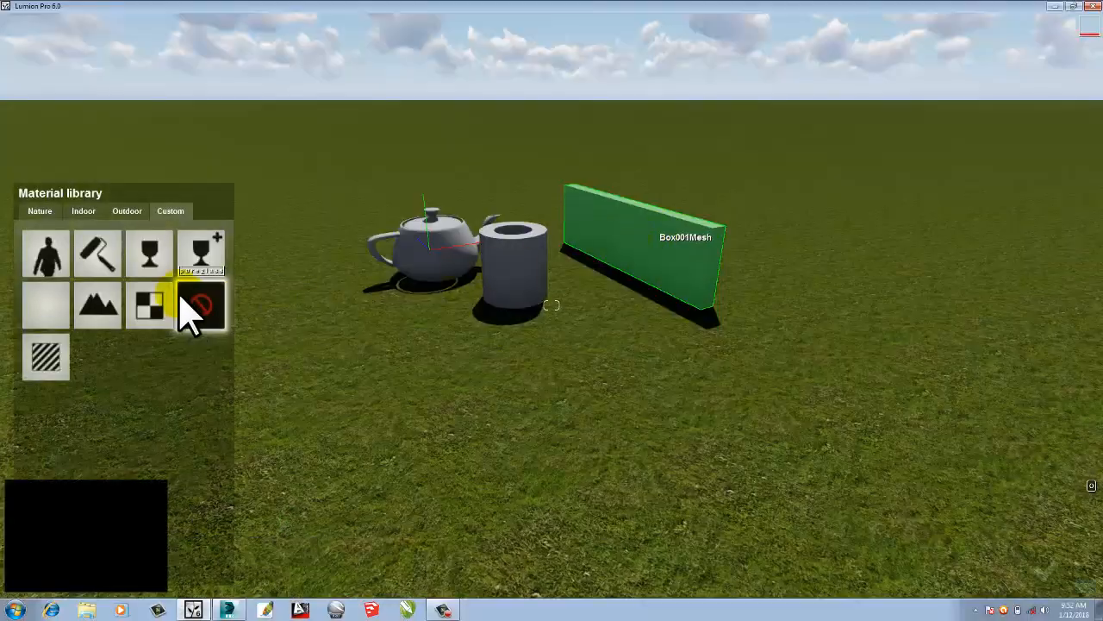
pyautogui.click(125, 215)
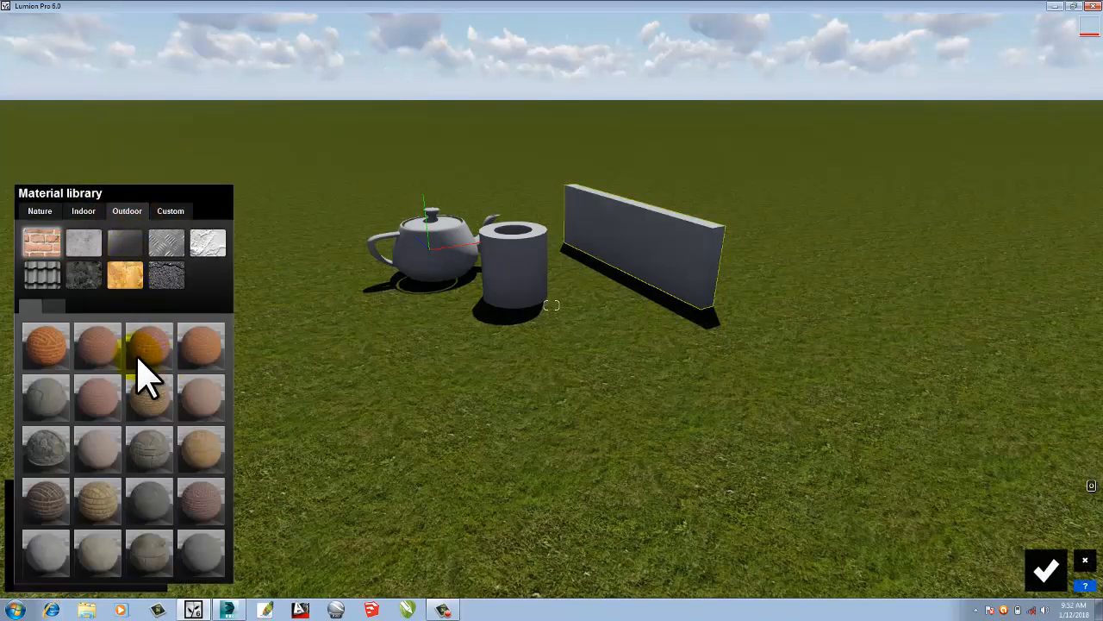
pyautogui.click(64, 345)
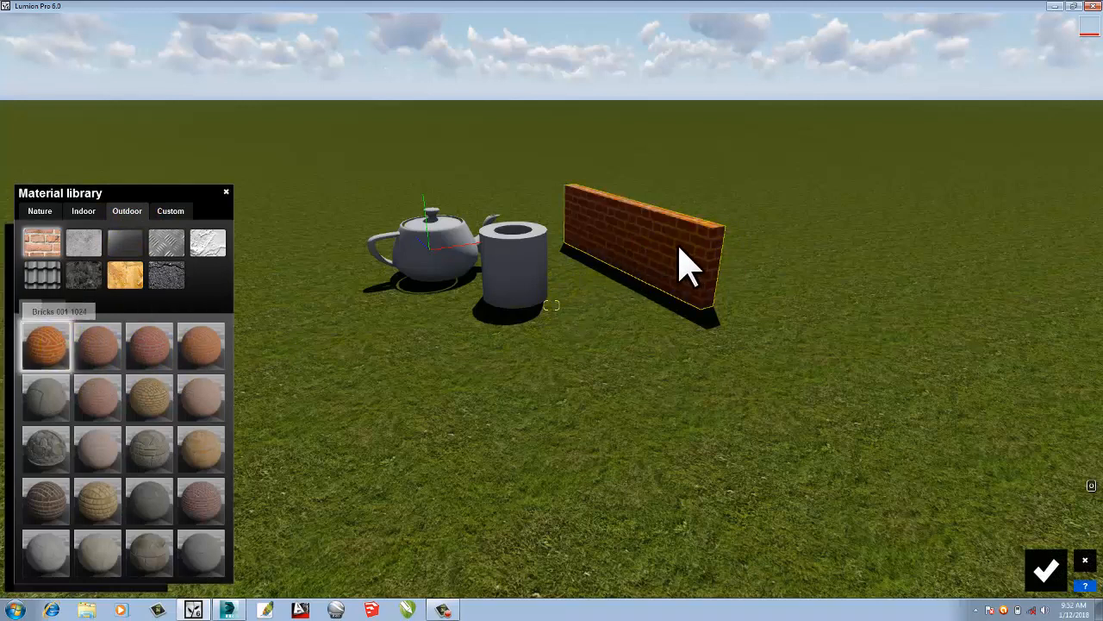
pyautogui.click(1046, 569)
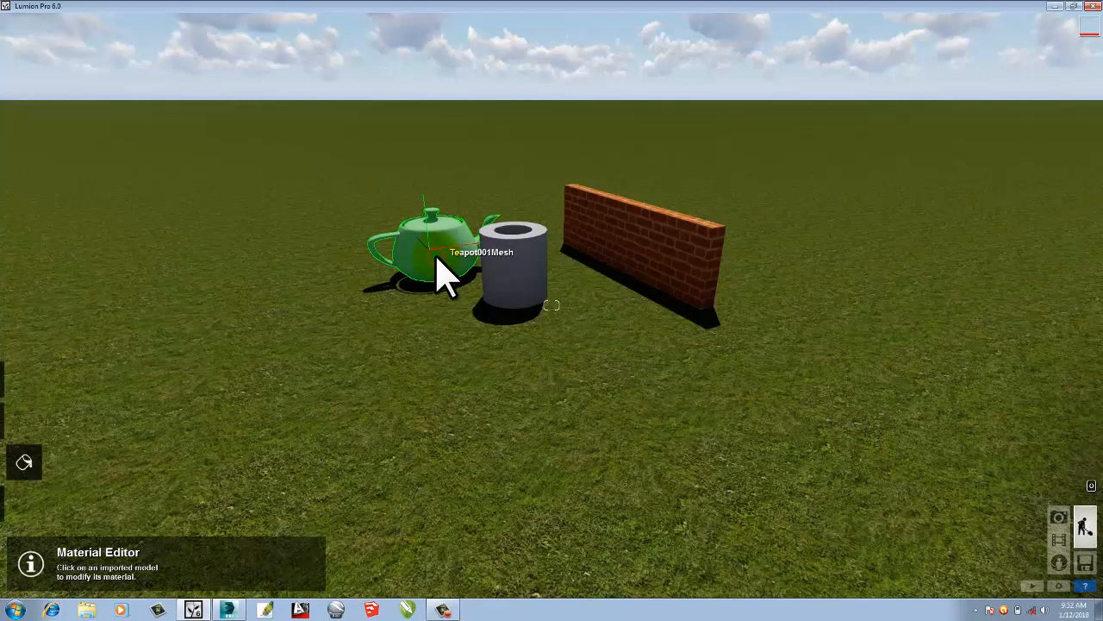
# Apply the custom Glass material to the teapot and raise its reflectivity to about 9.2.
pyautogui.click(440, 274)
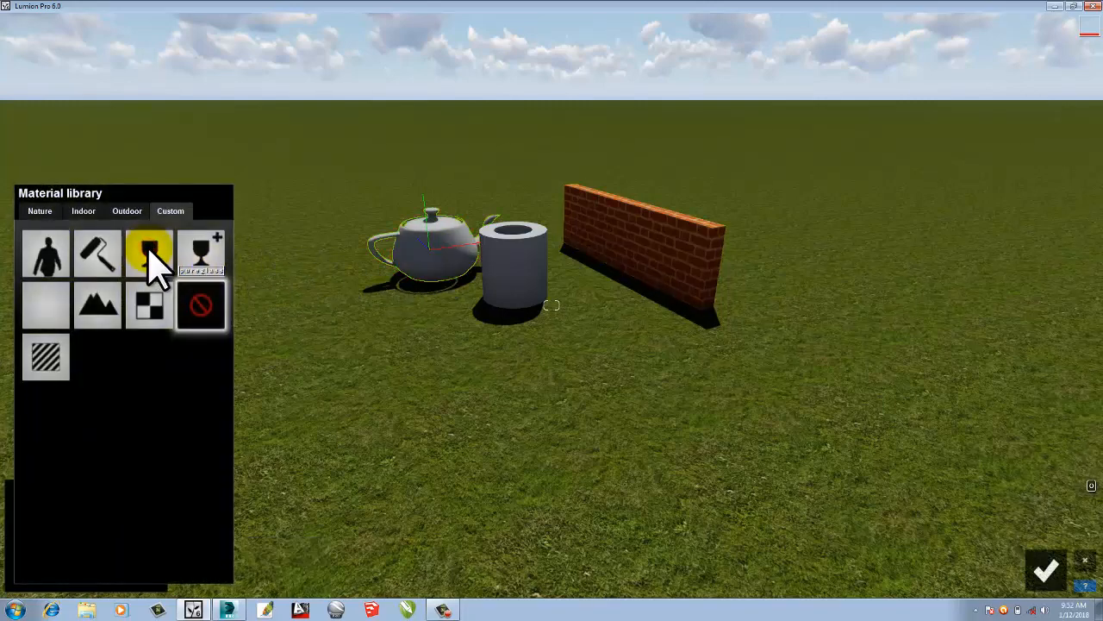
pyautogui.click(151, 257)
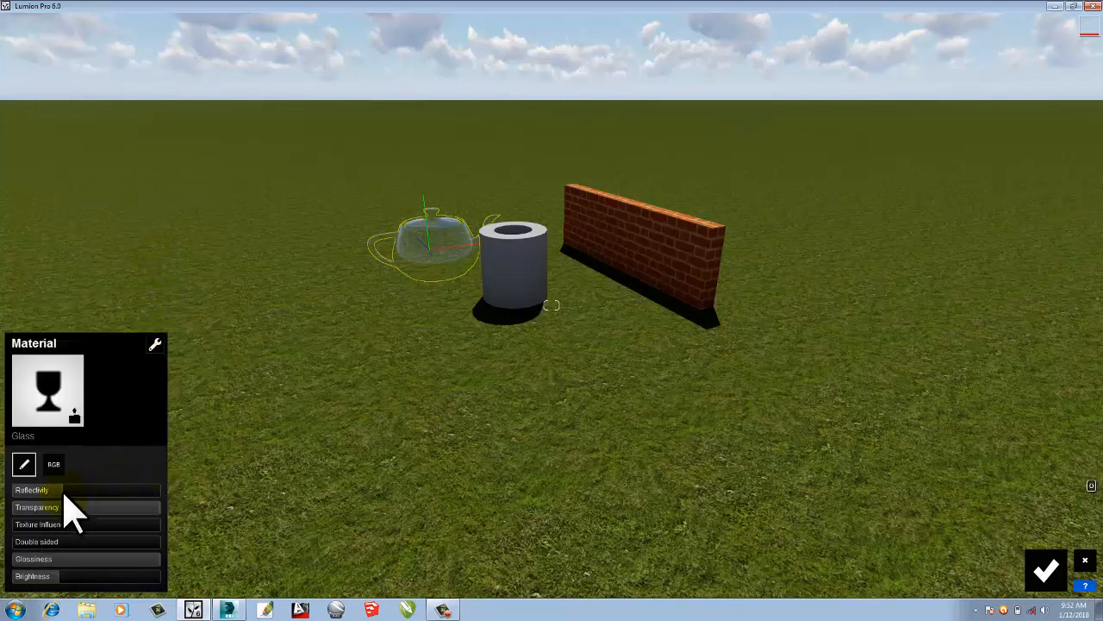
pyautogui.click(118, 492)
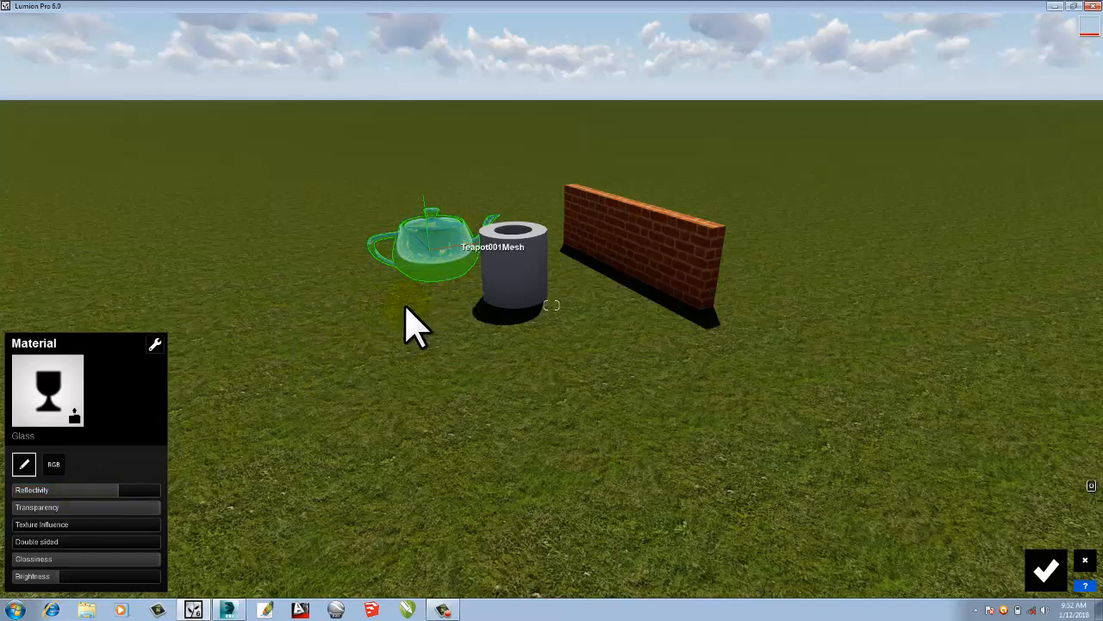
# Reduce the teapot glass's reflectivity to slightly under half of its range and lower its transparency slightly from the maximum.
pyautogui.moveTo(406, 304); pyautogui.dragTo(423, 334, button='right')
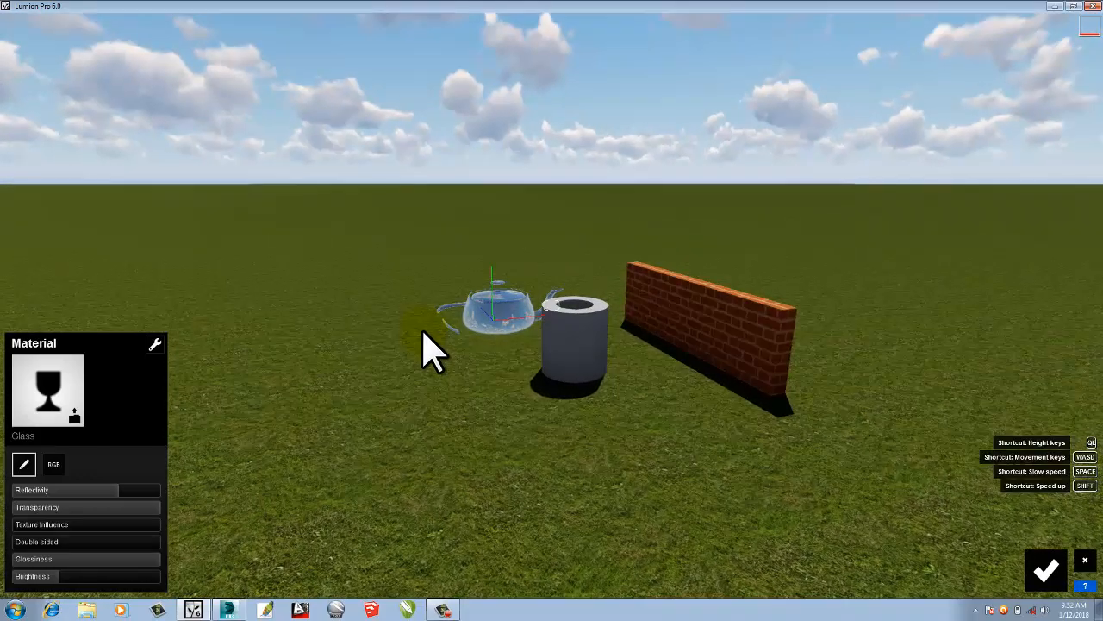
pyautogui.scroll(3, 422, 332)
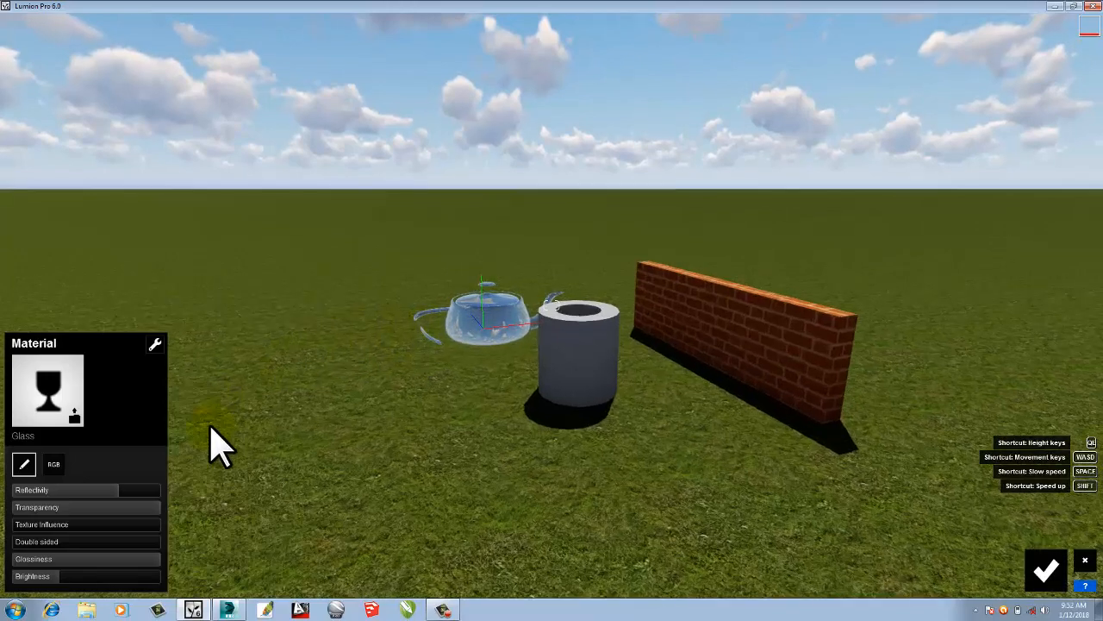
pyautogui.press('w')
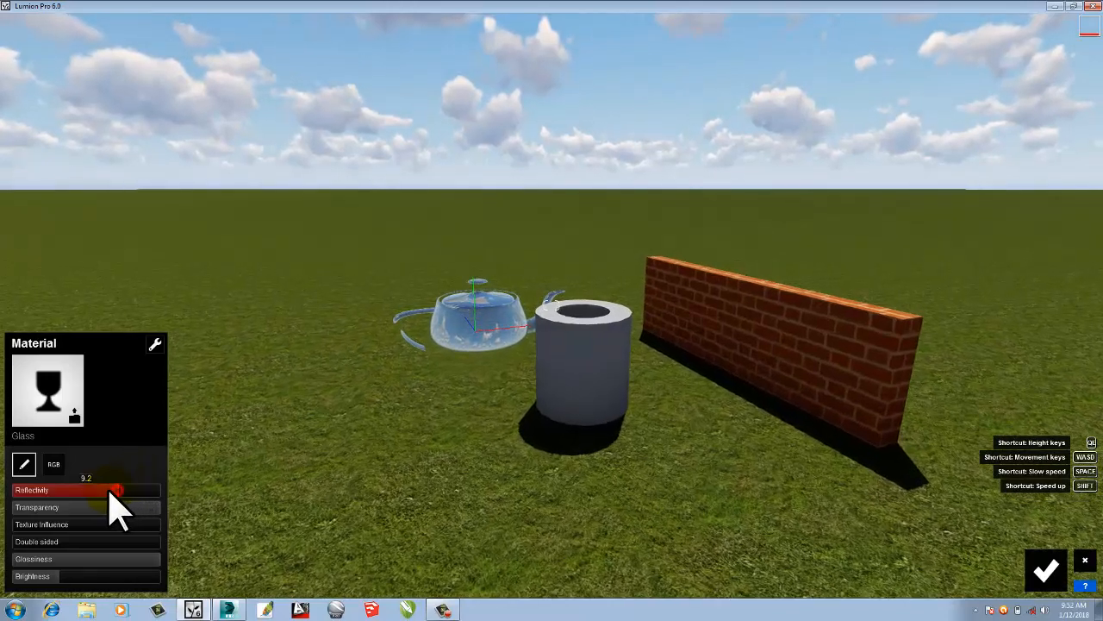
pyautogui.moveTo(110, 493); pyautogui.dragTo(81, 493)
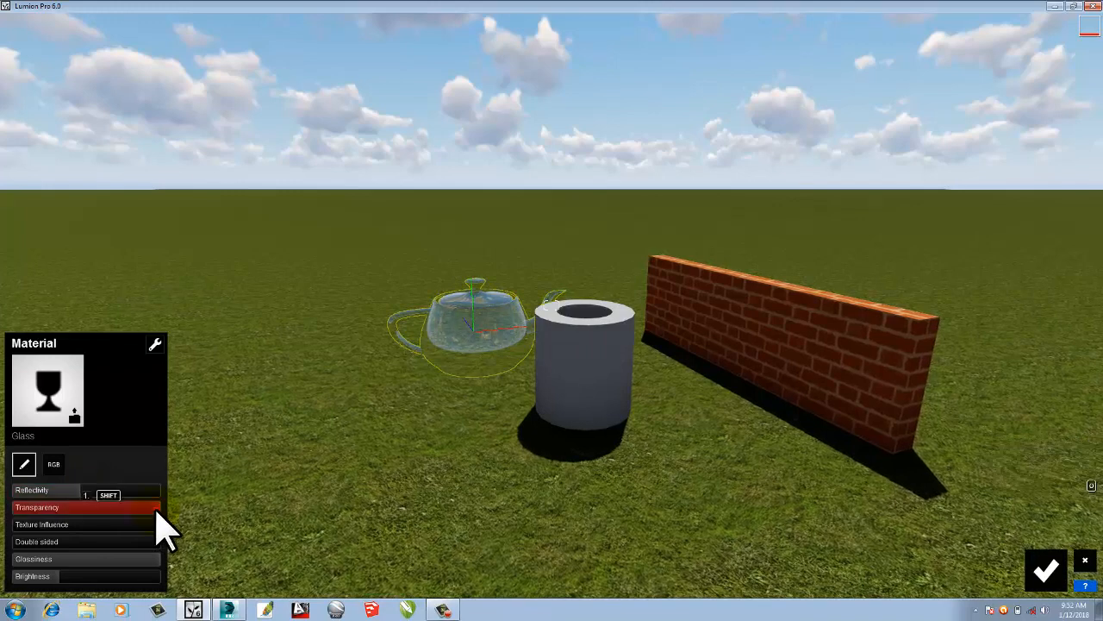
pyautogui.moveTo(157, 515); pyautogui.dragTo(129, 510)
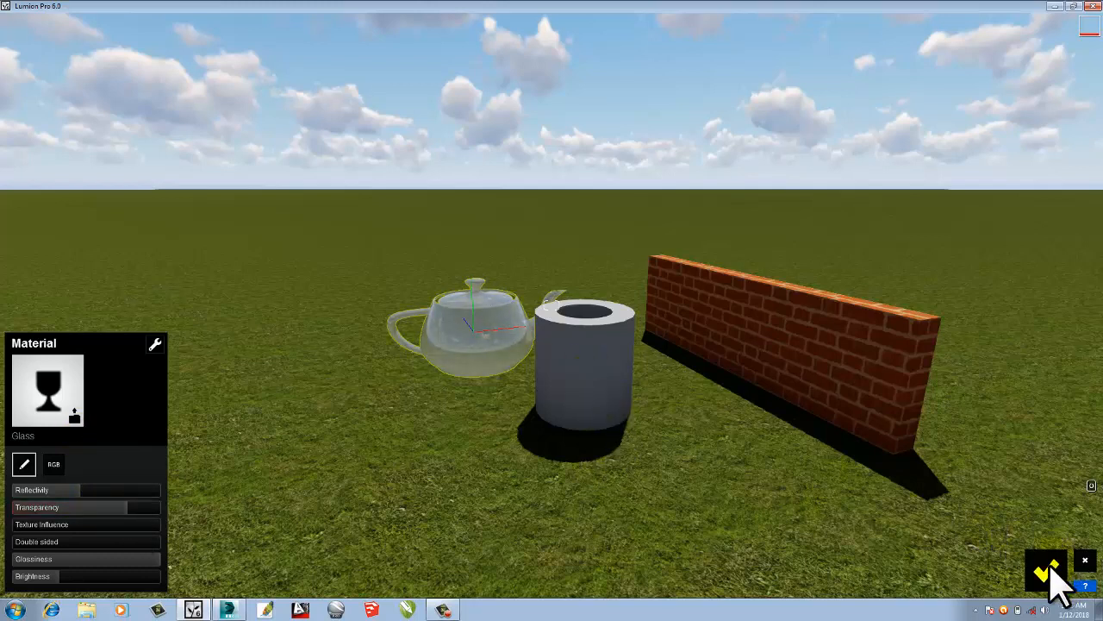
# Apply the indoor wood material Wood Floor 002 1024 to the tube and save the material changes.
pyautogui.click(574, 388)
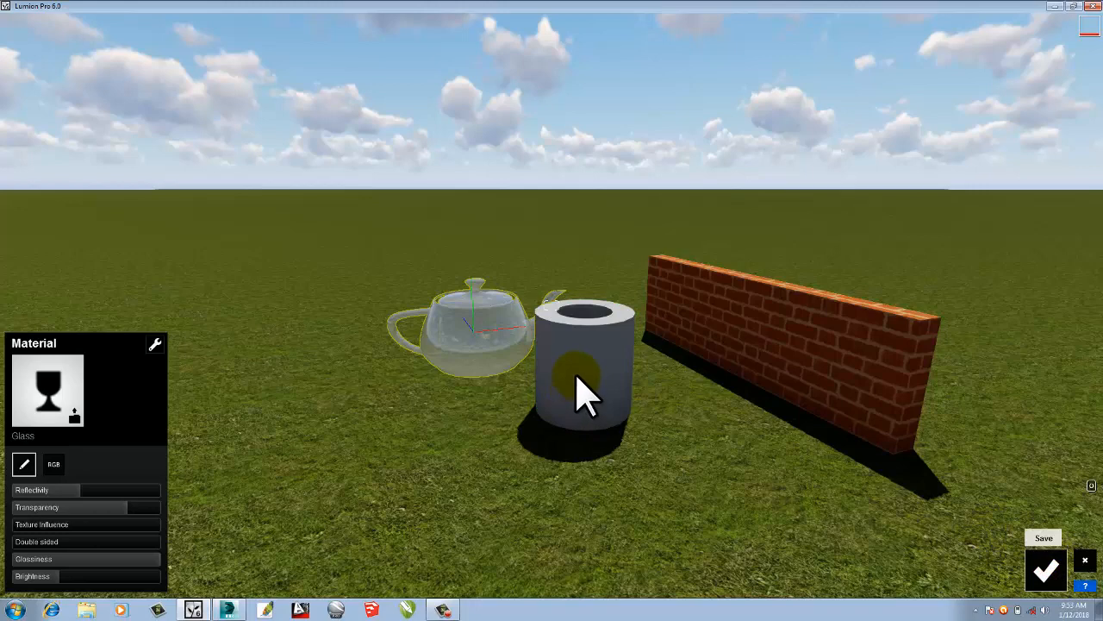
pyautogui.click(577, 377)
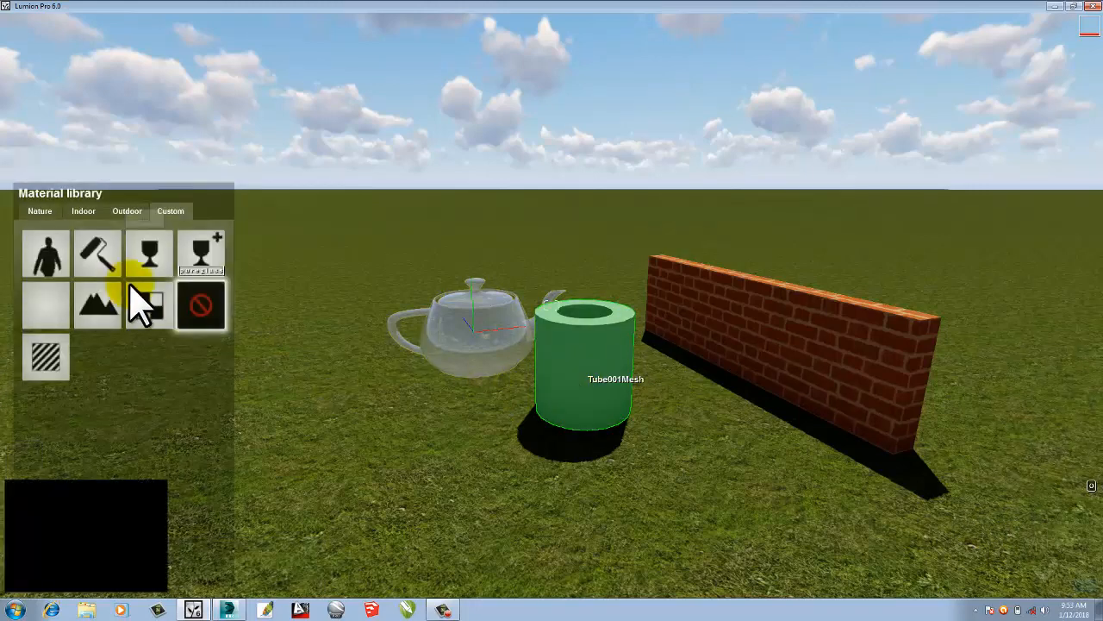
pyautogui.click(81, 212)
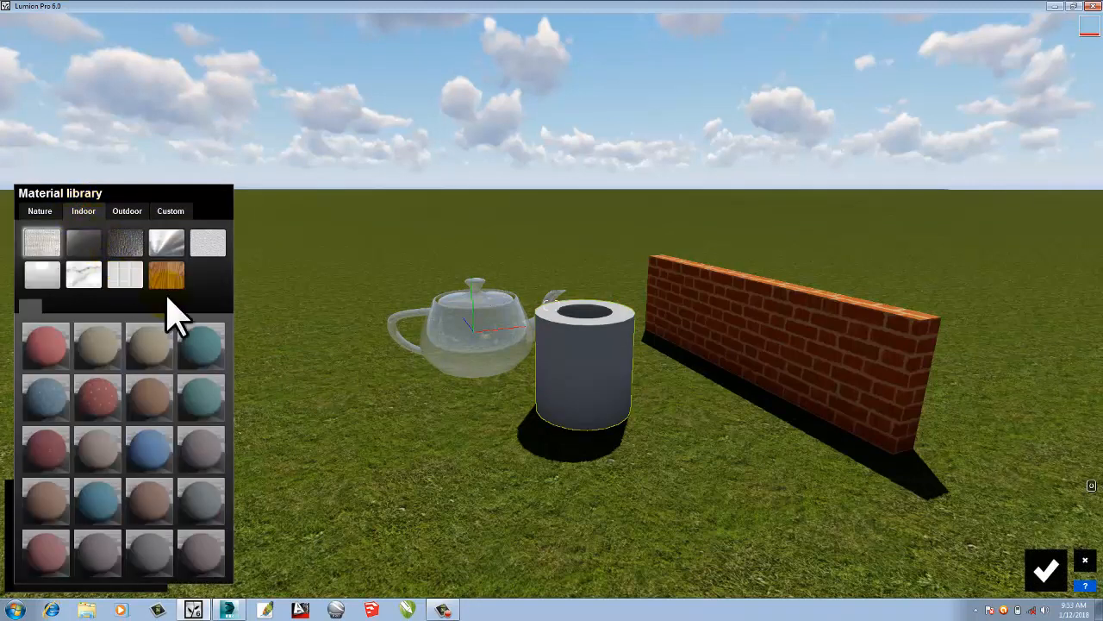
pyautogui.click(168, 276)
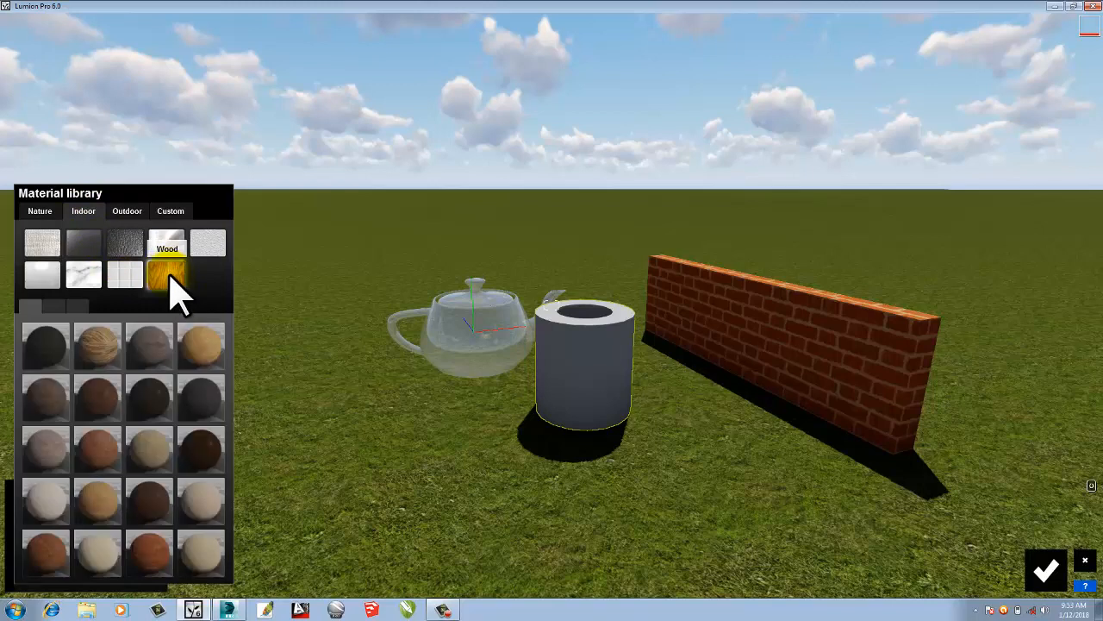
pyautogui.click(95, 345)
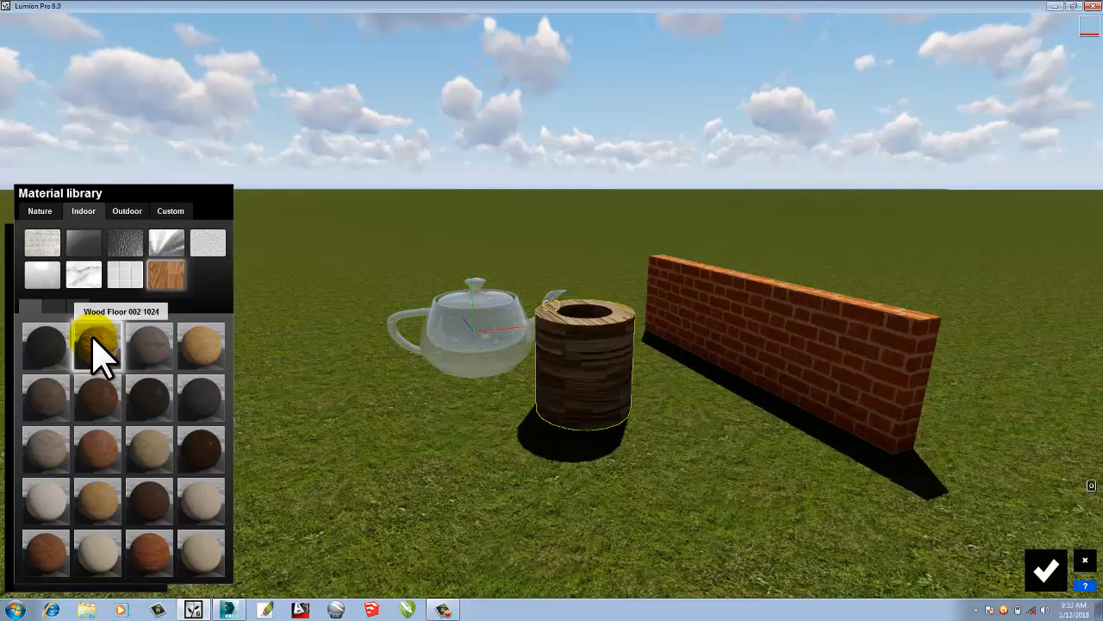
pyautogui.click(1052, 568)
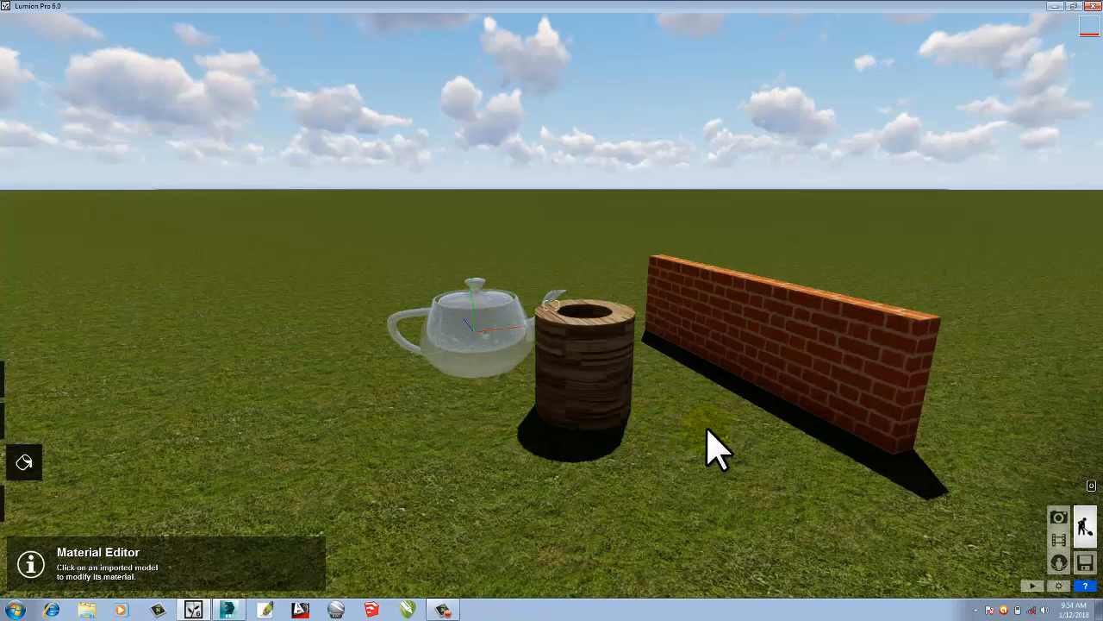
pyautogui.moveTo(707, 429)
pyautogui.mouseDown(button='right')
pyautogui.moveTo(703, 417)
pyautogui.moveTo(682, 461)
pyautogui.moveTo(680, 436)
pyautogui.moveTo(703, 430)
pyautogui.mouseUp(button='right')
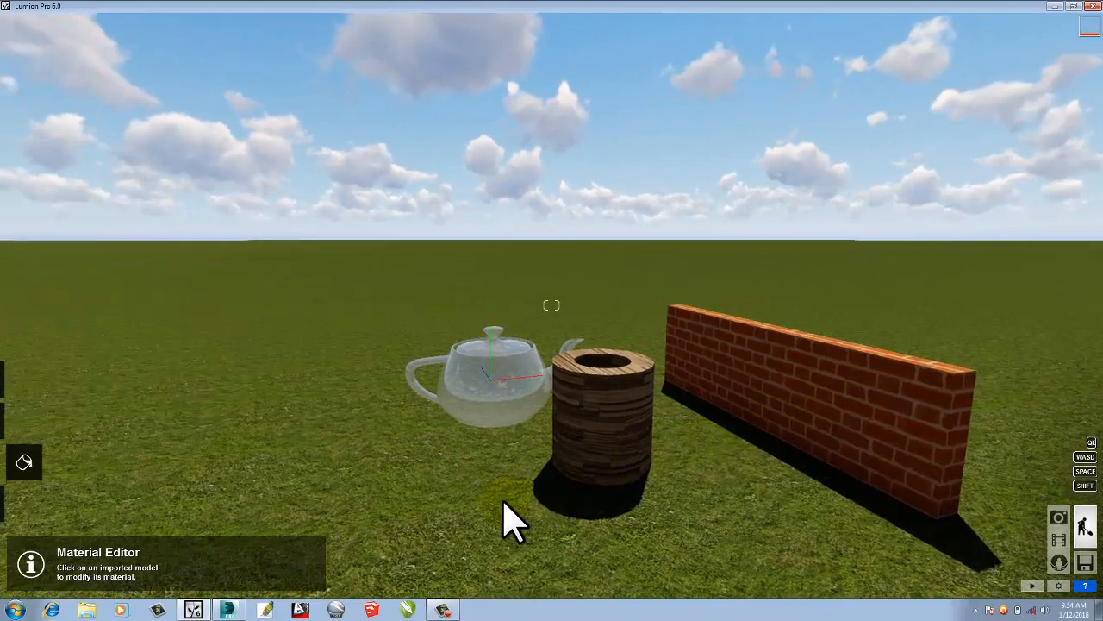